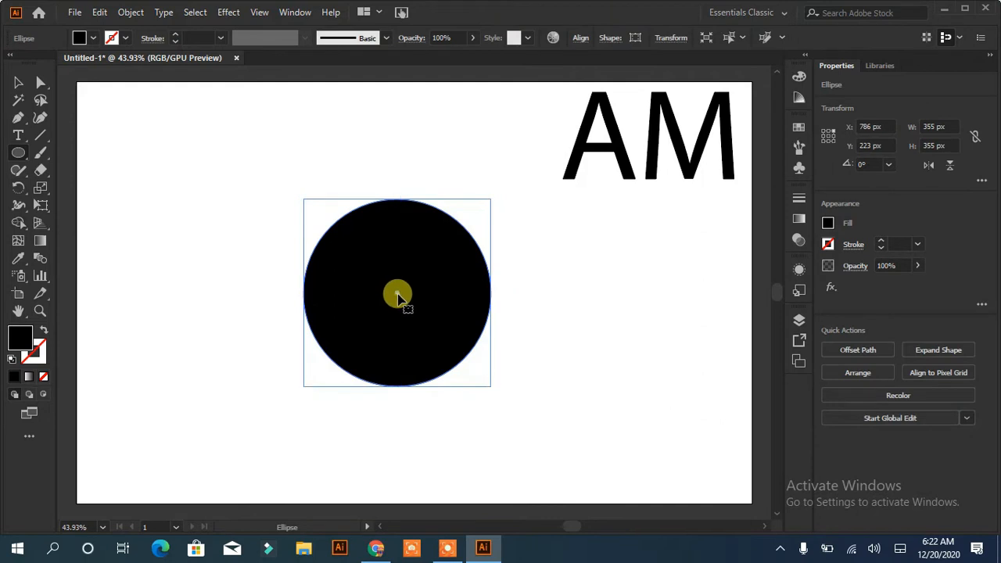
Position the 355 px circle in the upper middle of the artboard and give it an unfilled 28 px black outline
{"action": "left_click_drag", "start_coordinate": [399, 300], "coordinate": [375, 240]}
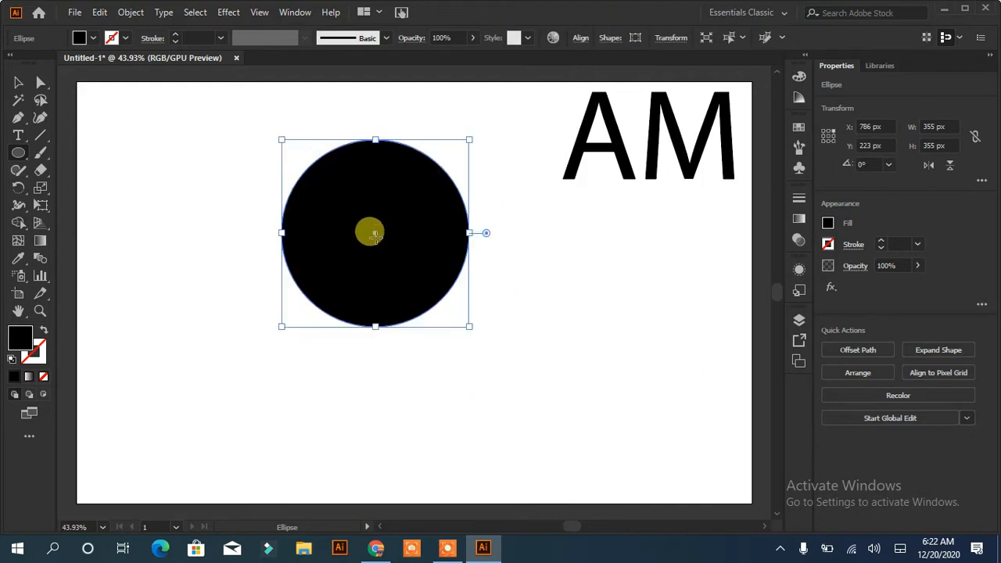
{"action": "left_click", "coordinate": [43, 331]}
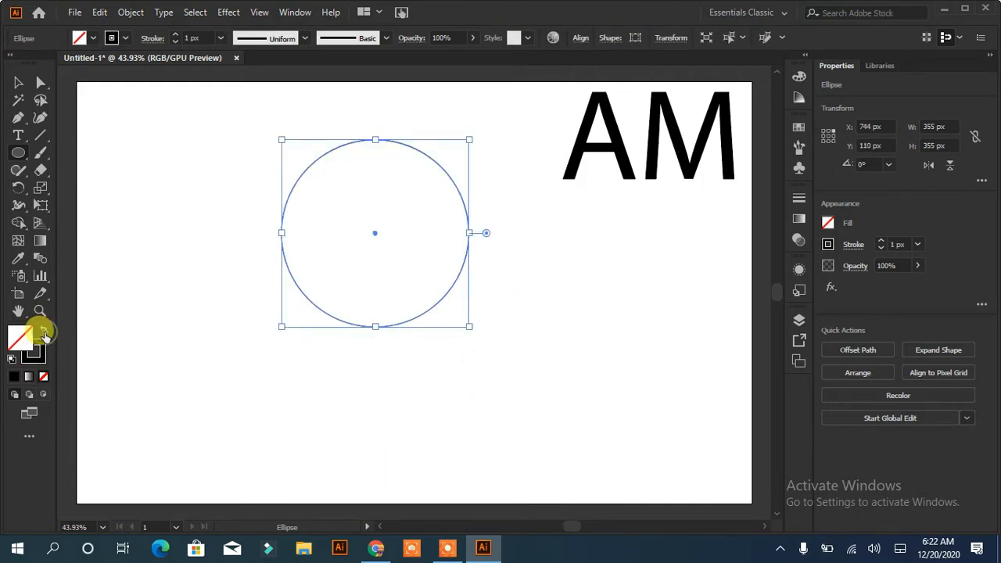
{"action": "left_click", "coordinate": [176, 36]}
{"action": "left_click", "coordinate": [176, 35]}
{"action": "left_click", "coordinate": [177, 35]}
{"action": "left_click", "coordinate": [176, 36]}
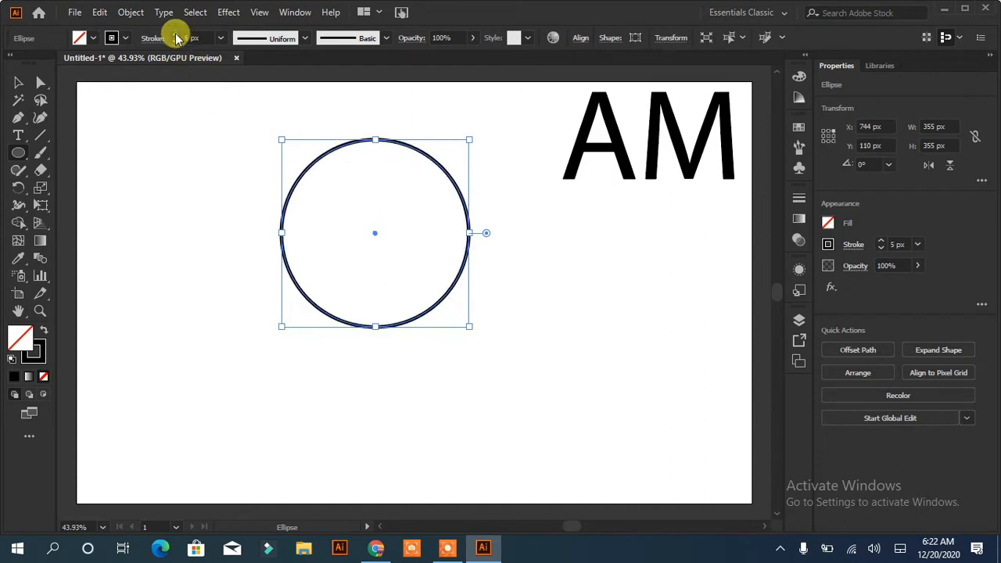
{"action": "left_click", "coordinate": [177, 36]}
{"action": "left_click", "coordinate": [177, 35]}
{"action": "left_click", "coordinate": [177, 35]}
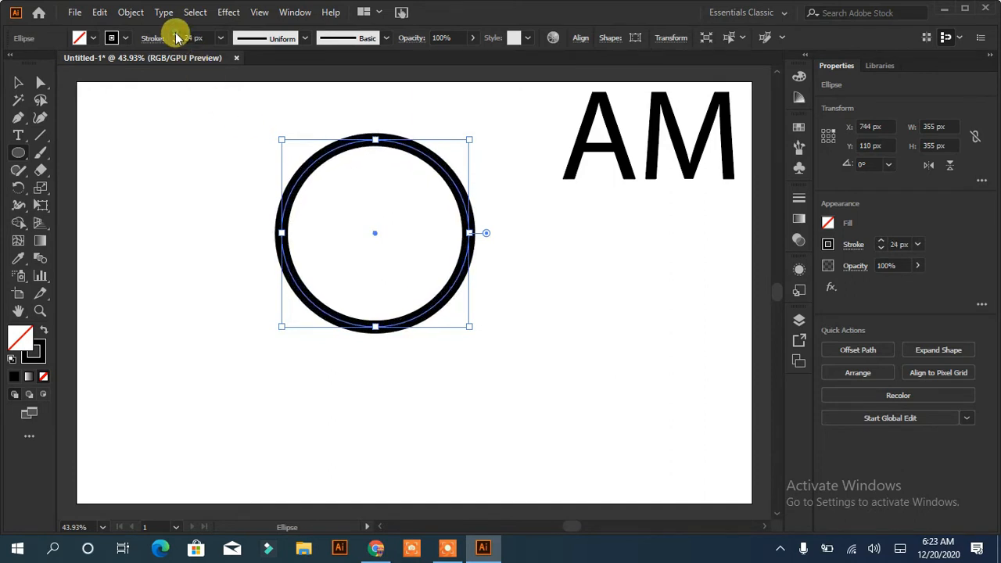
{"action": "left_click", "coordinate": [177, 36]}
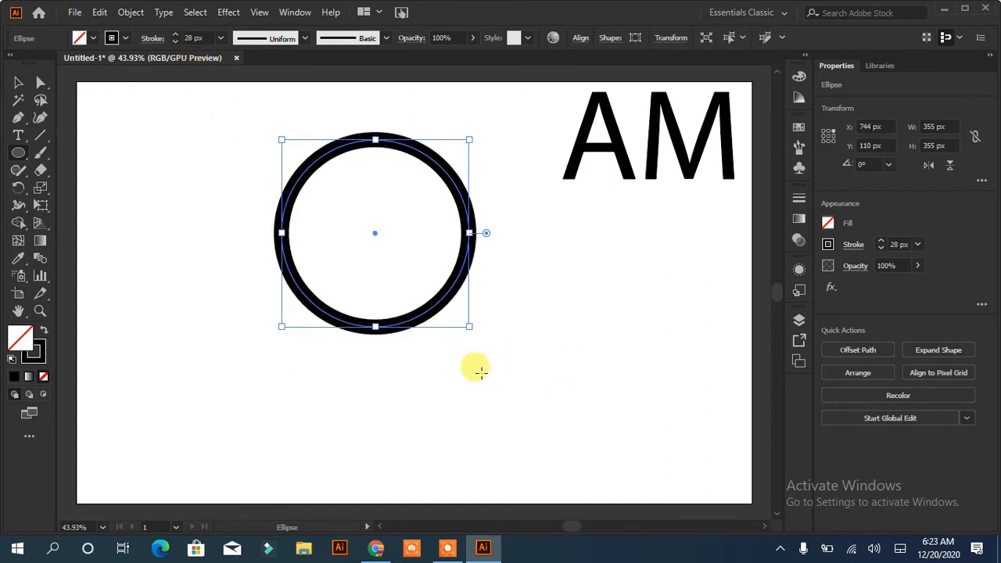
Draw a vertical rectangle about 38 by 385 px beside the circle, with black fill and no stroke
{"action": "left_click", "coordinate": [15, 153]}
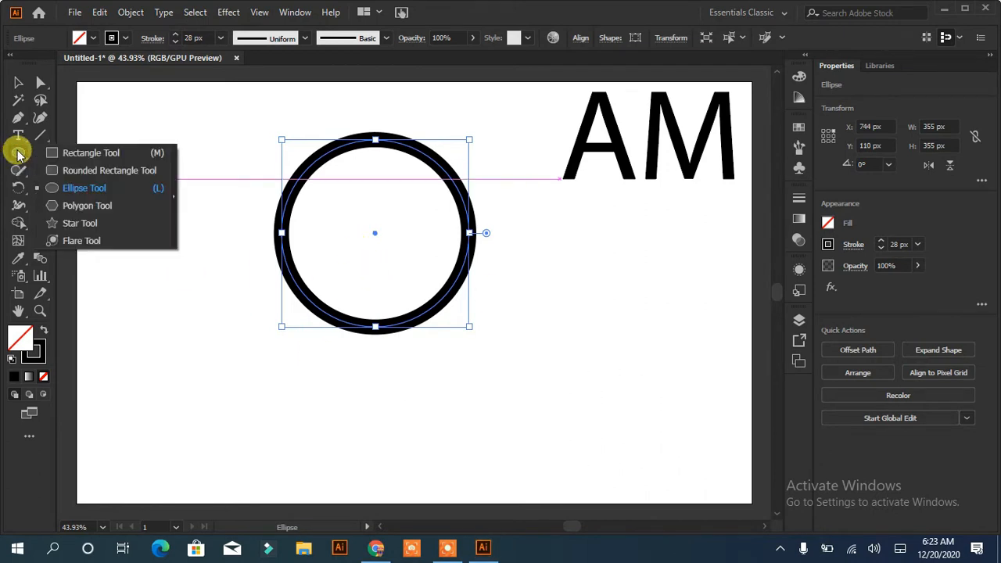
{"action": "left_click", "coordinate": [51, 148]}
{"action": "mouse_move", "coordinate": [168, 133]}
{"action": "left_mouse_down"}
{"action": "mouse_move", "coordinate": [183, 150]}
{"action": "mouse_move", "coordinate": [179, 326]}
{"action": "mouse_move", "coordinate": [188, 337]}
{"action": "left_mouse_up"}
{"action": "left_click", "coordinate": [44, 330]}
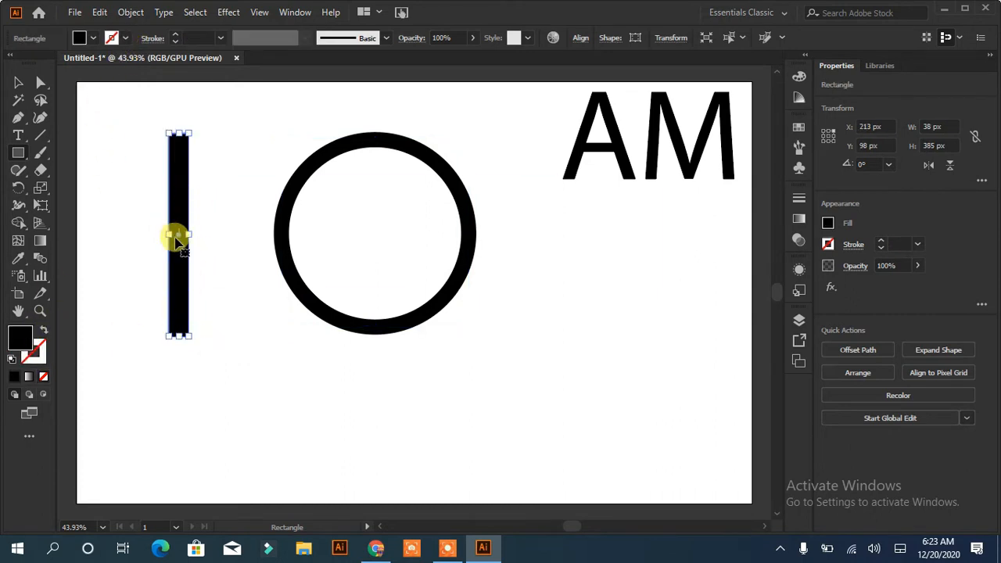
Narrow the black bar to 29 px and align it over the circle's left edge
{"action": "left_click_drag", "start_coordinate": [180, 237], "coordinate": [283, 243]}
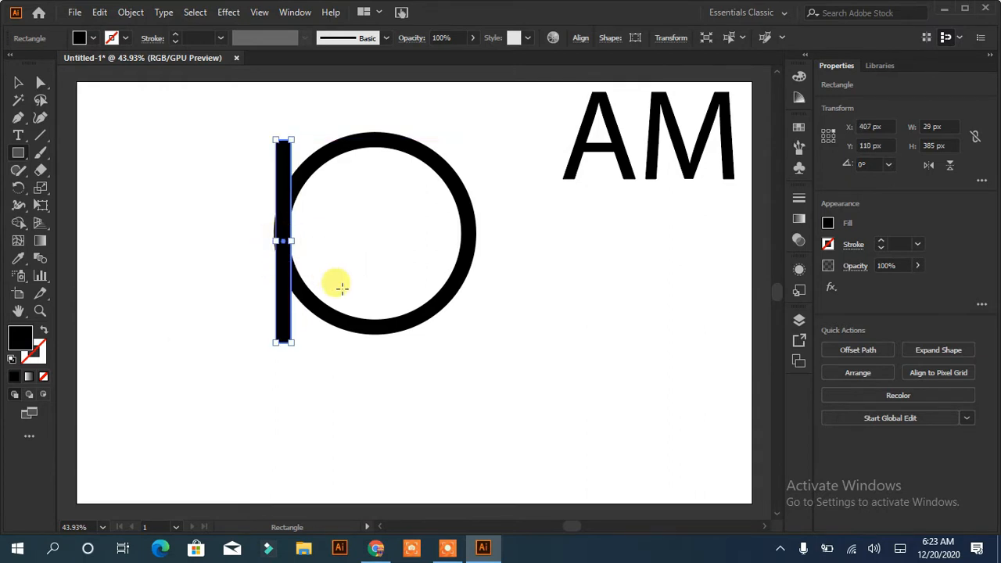
{"action": "key", "text": "Left"}
{"action": "key", "text": "Left"}
{"action": "key", "text": "Left"}
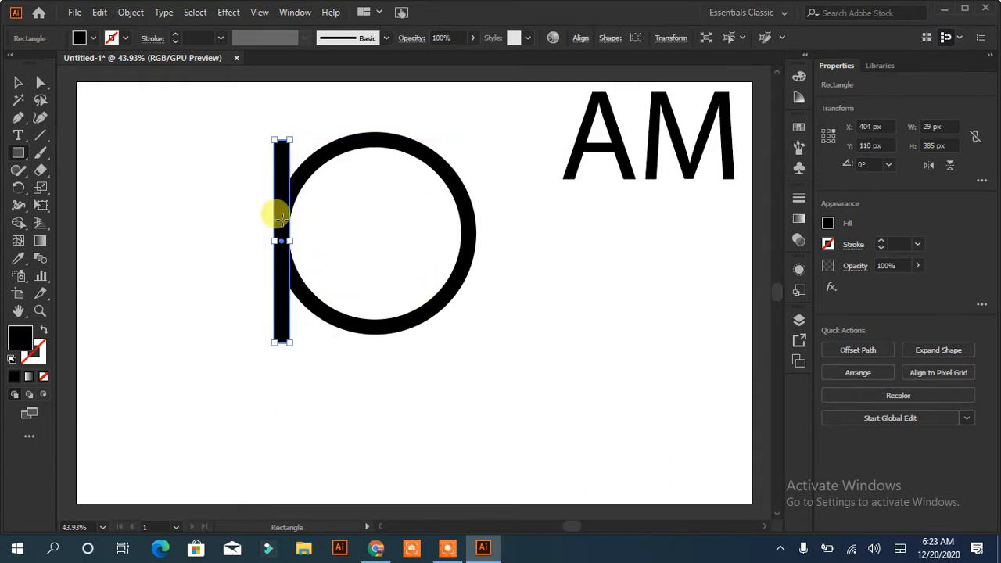
Move the bar inside the circle and place a parallel copy through the circle's centre
{"action": "left_click", "coordinate": [18, 82]}
{"action": "left_click_drag", "start_coordinate": [286, 240], "coordinate": [375, 235]}
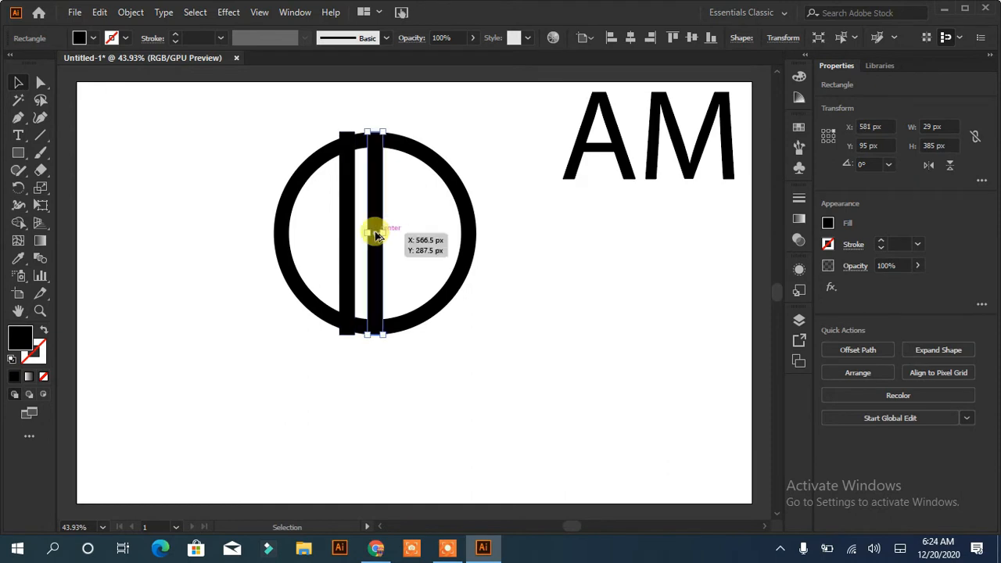
{"action": "left_click", "coordinate": [346, 273]}
{"action": "left_click", "coordinate": [584, 369]}
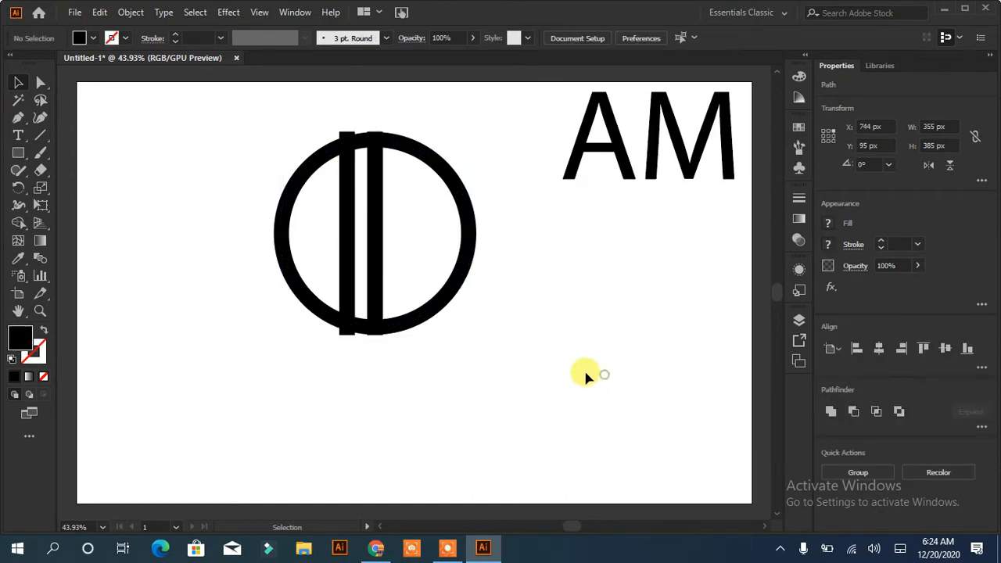
Group the two vertical bars and centre the group horizontally with the circle
{"action": "left_click", "coordinate": [376, 241]}
{"action": "left_click", "coordinate": [346, 230], "text": "shift"}
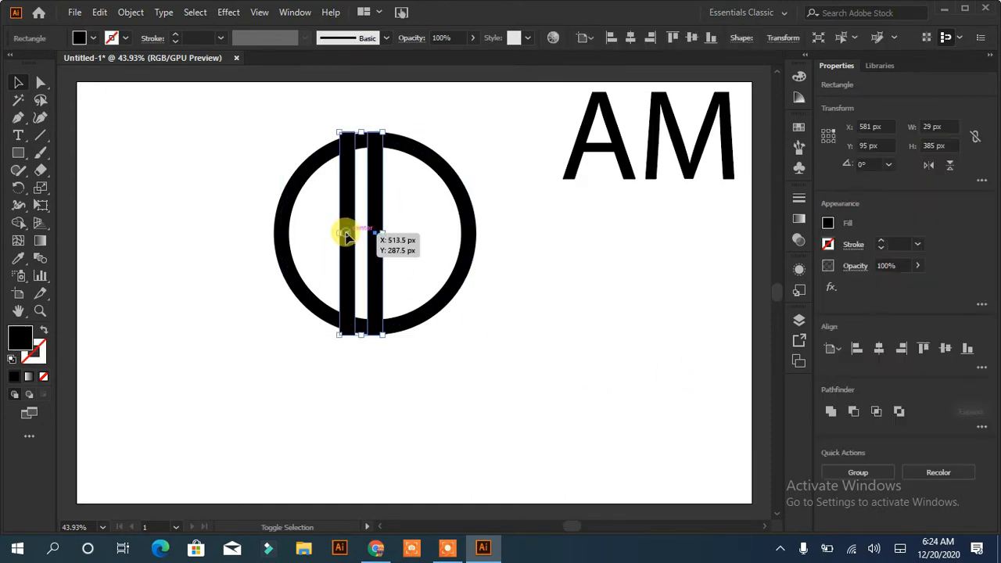
{"action": "left_click", "coordinate": [859, 473]}
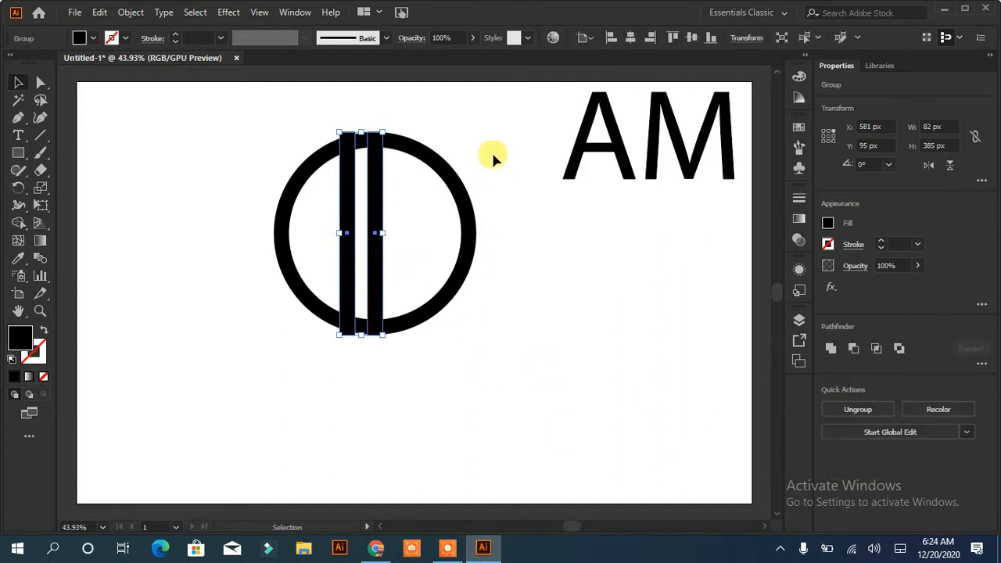
{"action": "left_click_drag", "start_coordinate": [491, 152], "coordinate": [281, 235]}
{"action": "left_click", "coordinate": [879, 349]}
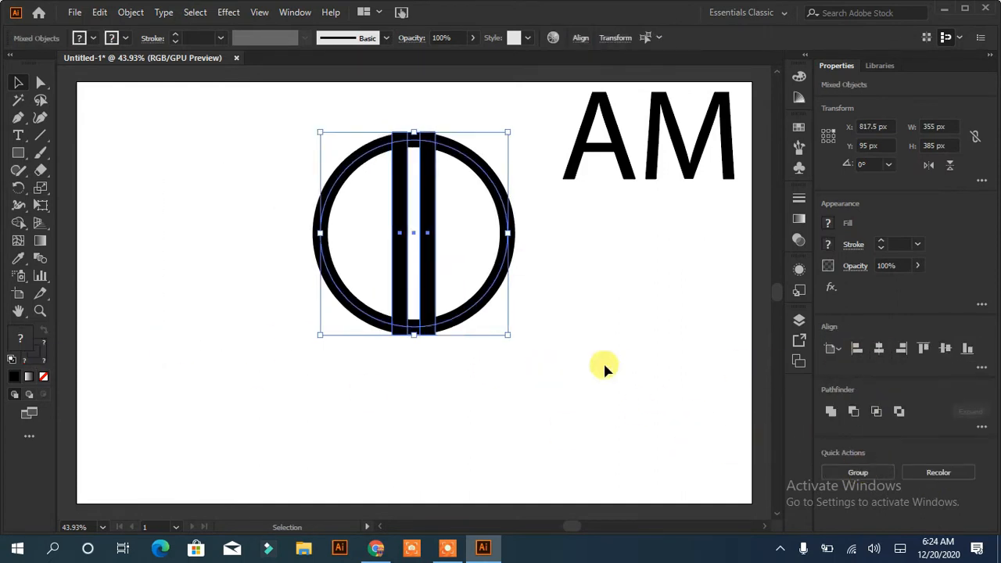
{"action": "left_click", "coordinate": [578, 347]}
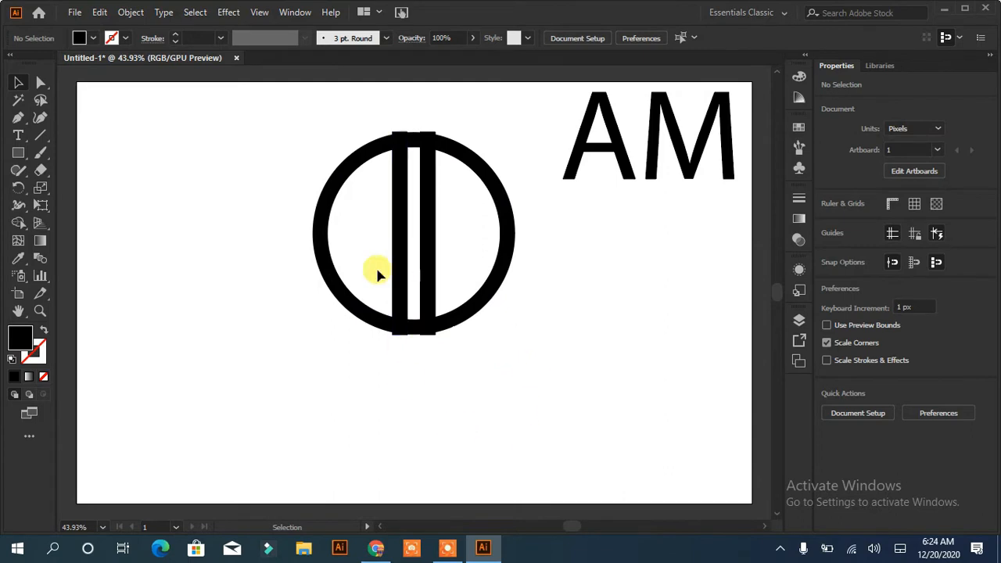
Undo the trial move of the grouped bars and ungroup them
{"action": "mouse_move", "coordinate": [399, 238]}
{"action": "left_mouse_down"}
{"action": "mouse_move", "coordinate": [331, 246]}
{"action": "mouse_move", "coordinate": [399, 242]}
{"action": "mouse_move", "coordinate": [400, 258]}
{"action": "left_mouse_up"}
{"action": "key", "text": "ctrl+z"}
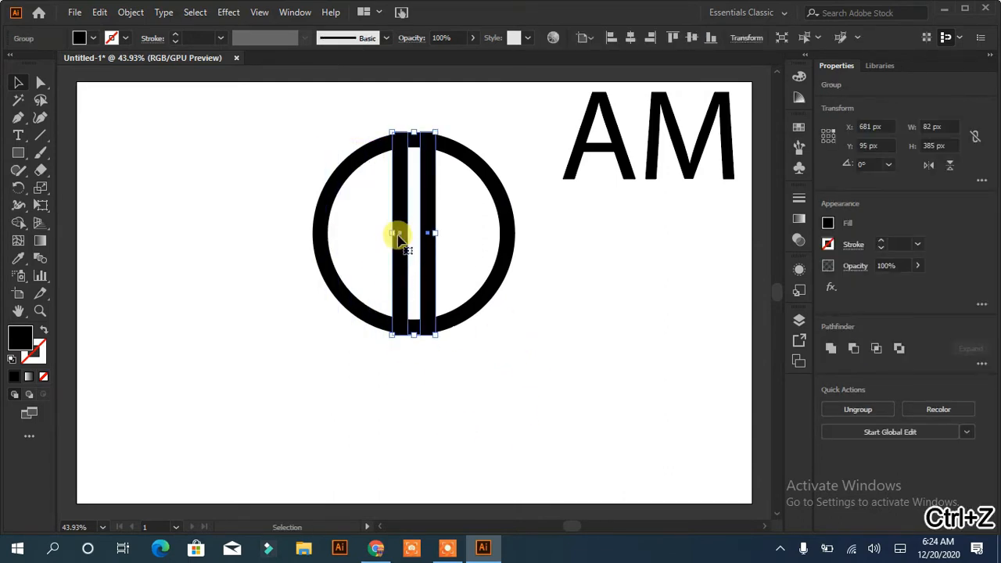
{"action": "right_click", "coordinate": [399, 238]}
{"action": "left_click", "coordinate": [439, 354]}
{"action": "left_click", "coordinate": [460, 372]}
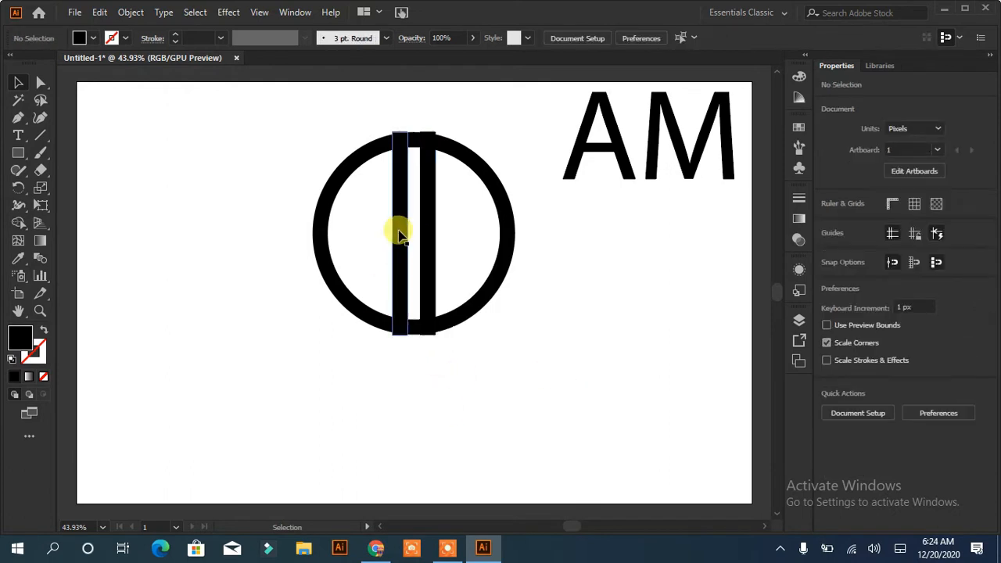
Duplicate the left vertical bar, rotate the copy to horizontal, and place it across the circle's left side, ending at the left bar
{"action": "left_click_drag", "start_coordinate": [399, 235], "coordinate": [257, 245]}
{"action": "left_click_drag", "start_coordinate": [271, 151], "coordinate": [330, 248]}
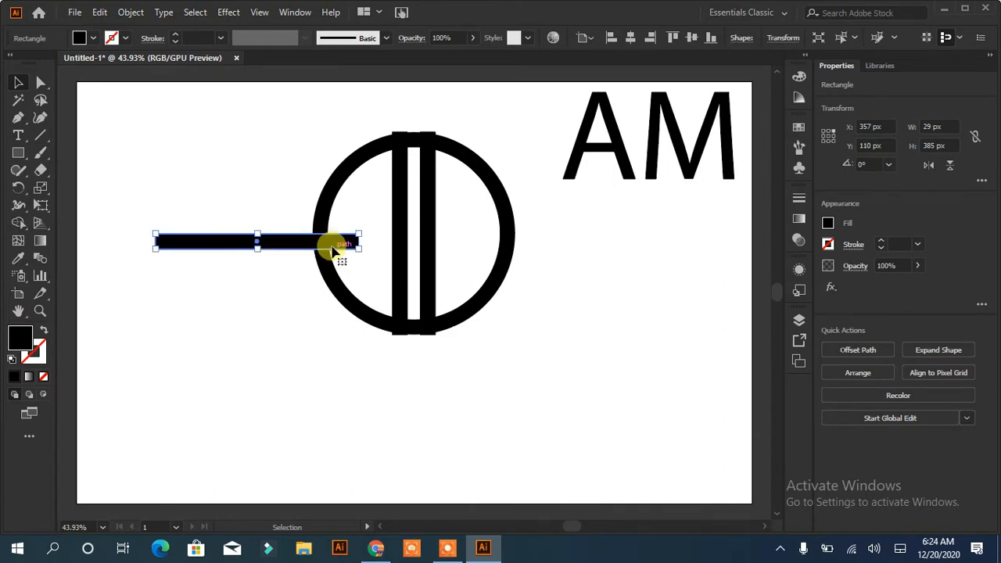
{"action": "left_click_drag", "start_coordinate": [257, 239], "coordinate": [302, 231]}
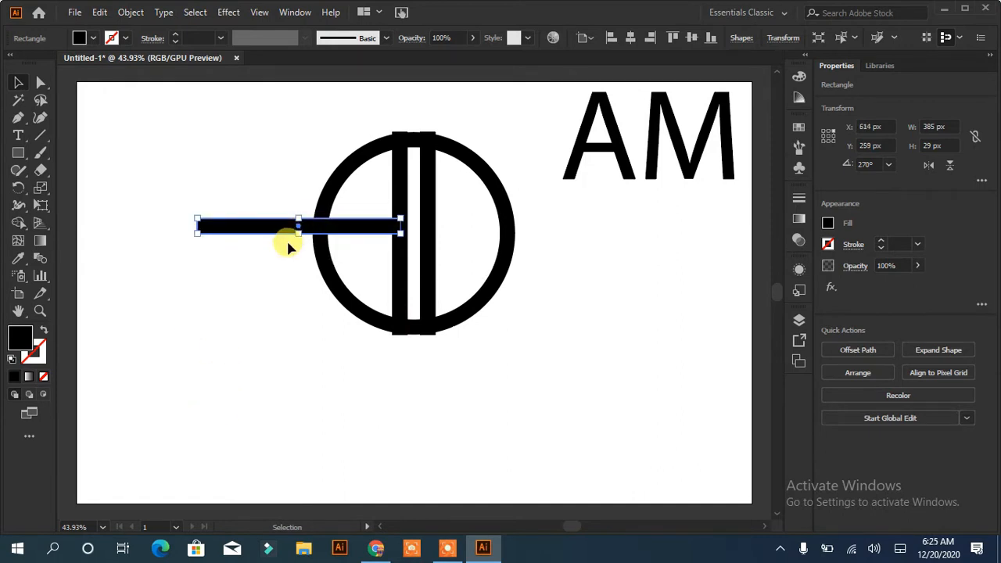
{"action": "left_click_drag", "start_coordinate": [291, 227], "coordinate": [291, 226]}
Duplicate the right vertical bar and place the copy about 67 px to its right and 38 px lower
{"action": "left_click", "coordinate": [430, 203]}
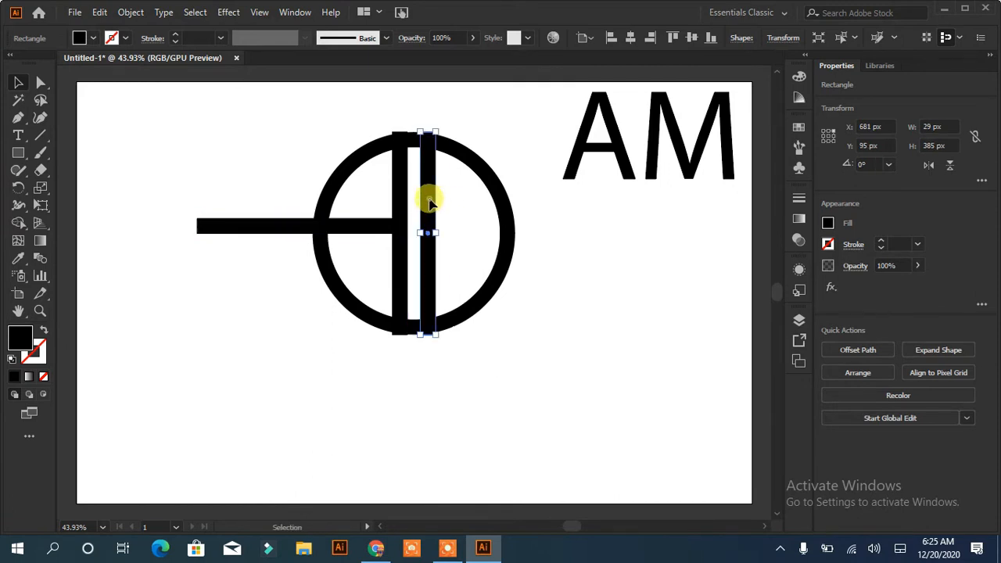
{"action": "left_click_drag", "start_coordinate": [430, 201], "coordinate": [466, 219]}
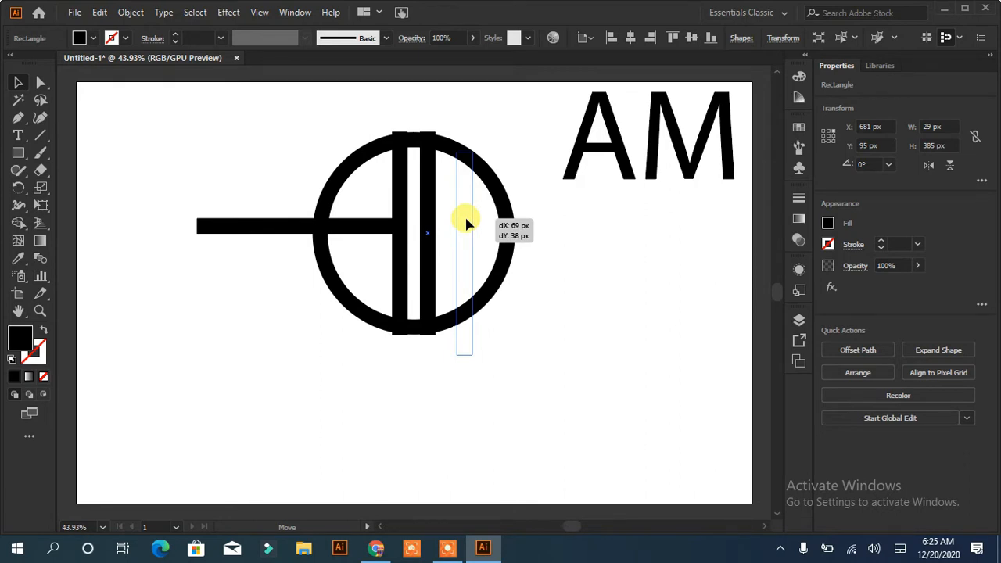
{"action": "left_click_drag", "start_coordinate": [465, 223], "coordinate": [463, 220]}
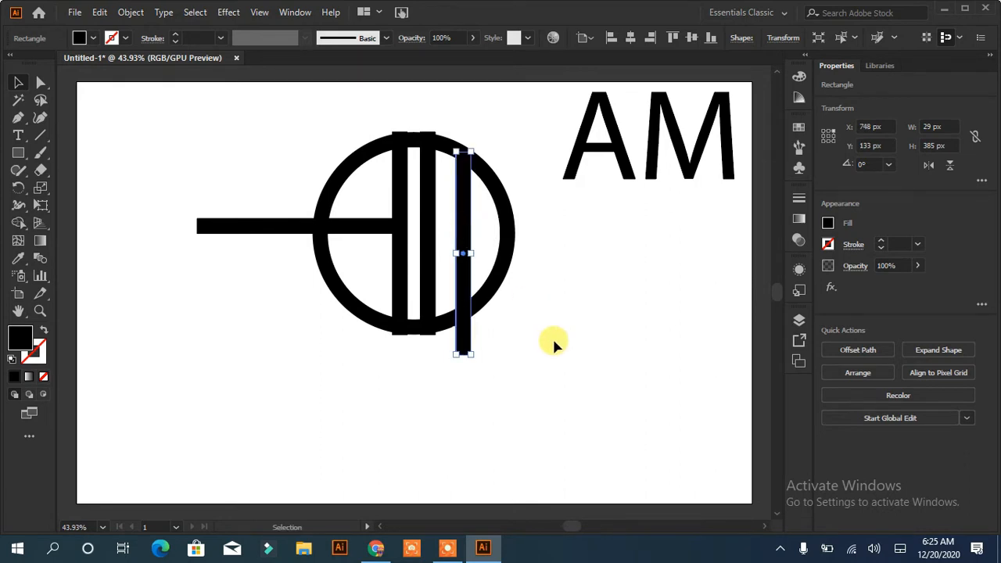
Lower the left vertical bar's top corner points to fit within the circle's outline, shortening the bar to about 381 px
{"action": "left_click", "coordinate": [401, 147]}
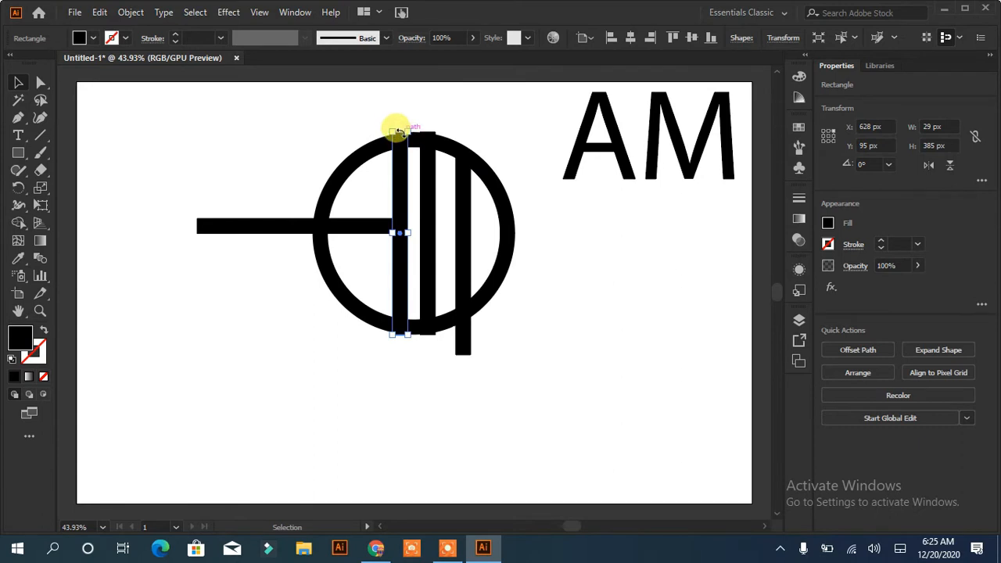
{"action": "left_click", "coordinate": [39, 83]}
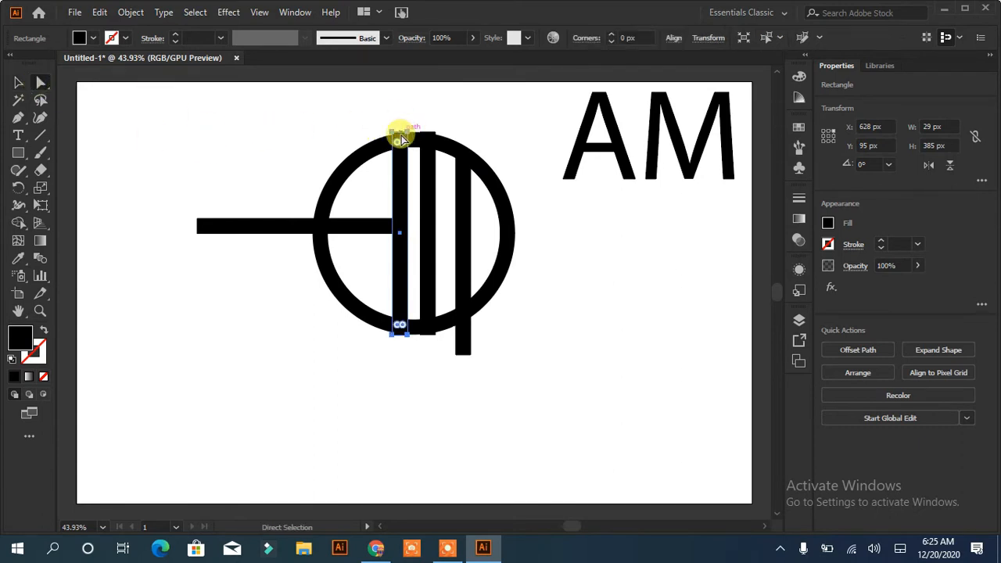
{"action": "left_click", "coordinate": [347, 128]}
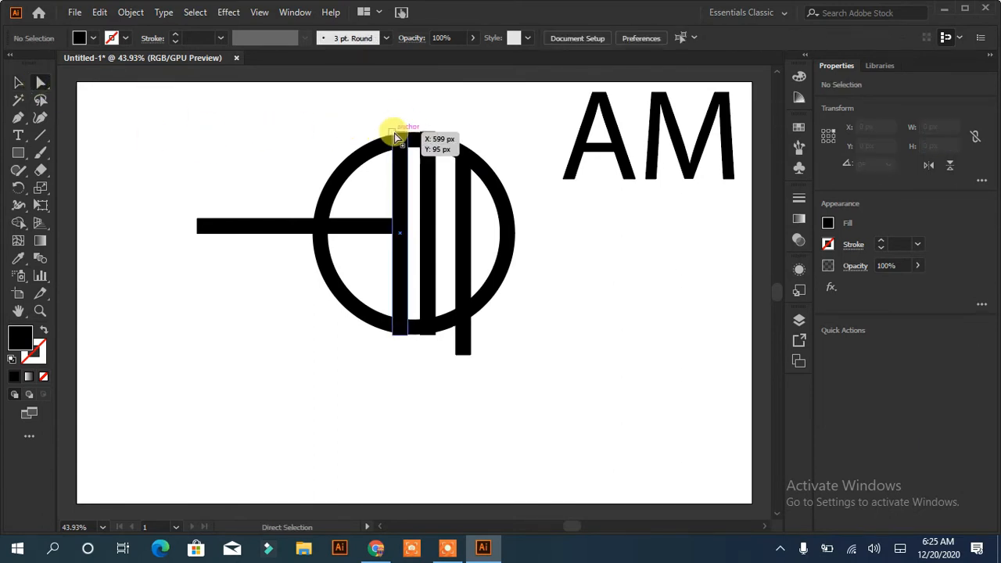
{"action": "left_click", "coordinate": [393, 132]}
{"action": "left_click", "coordinate": [407, 133], "text": "shift"}
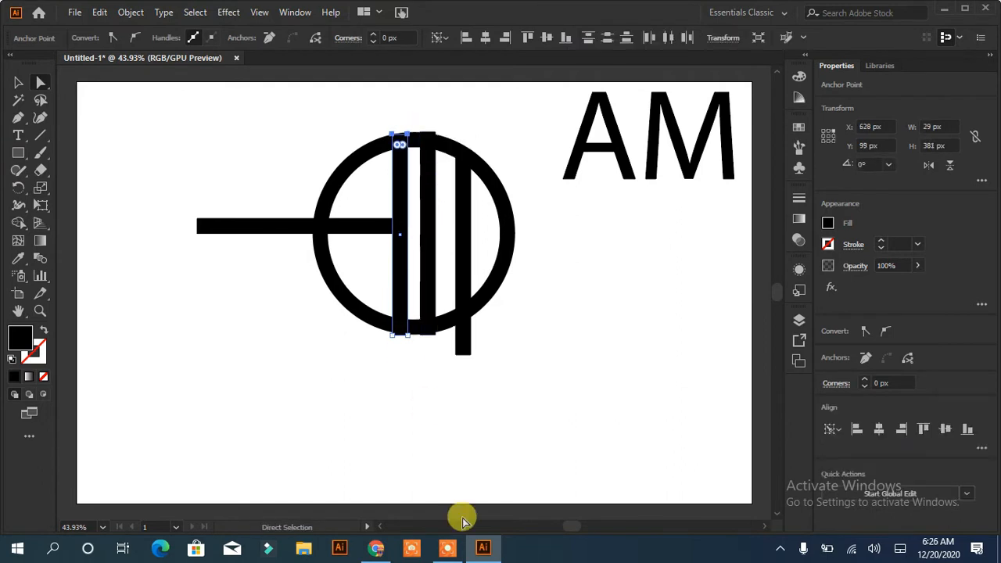
Lower the middle vertical bar's top corner points to fit within the circle's outline, shortening the bar to about 373 px
{"action": "left_click", "coordinate": [425, 139]}
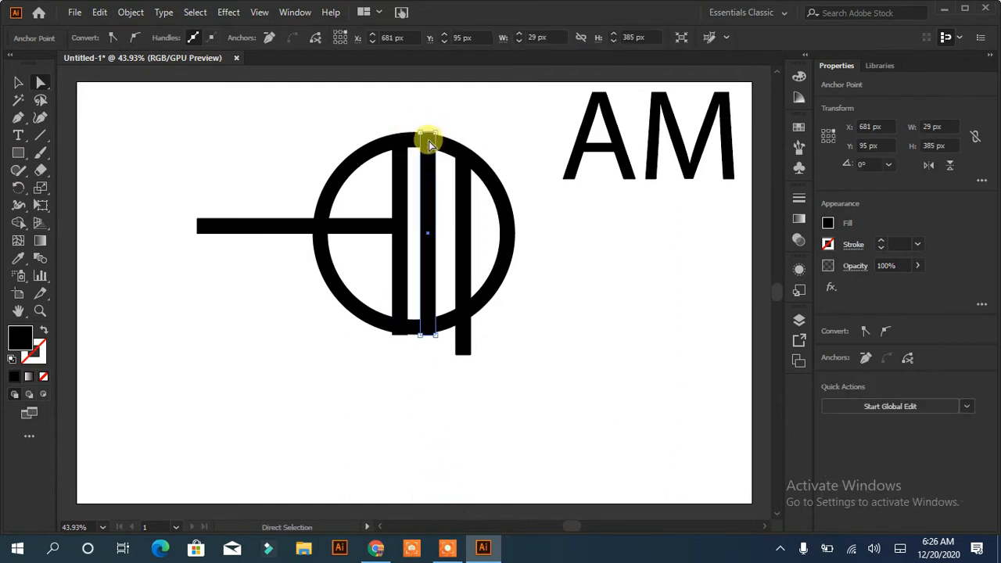
{"action": "left_click", "coordinate": [422, 139], "text": "shift"}
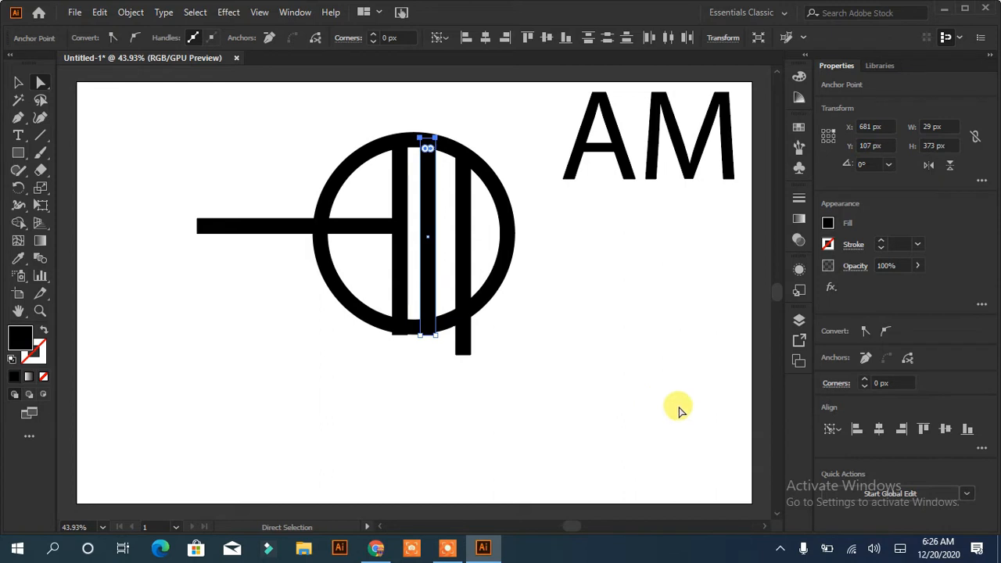
{"action": "left_click", "coordinate": [585, 392]}
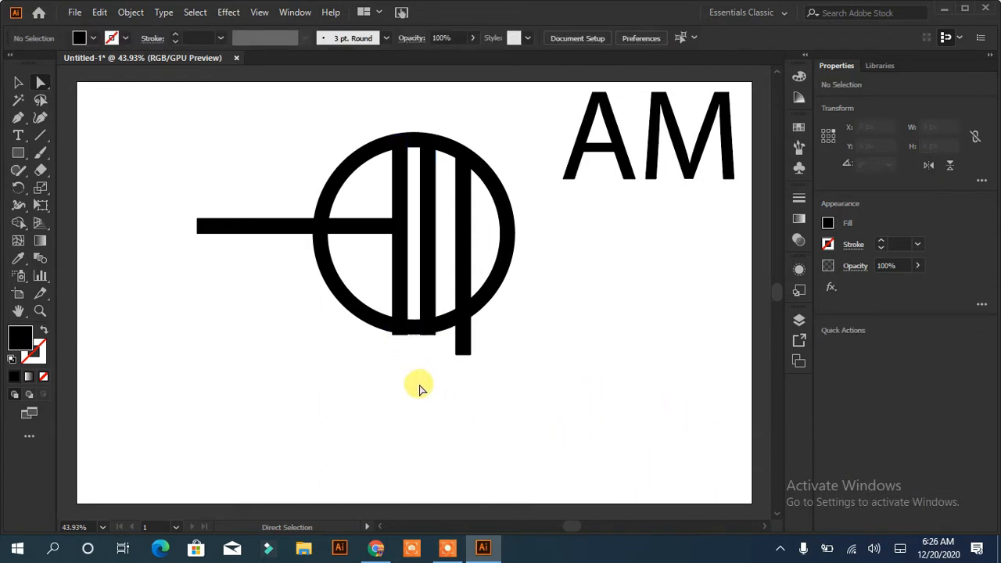
Expand the circle's fill and stroke into a solid ring shape and select the whole ring
{"action": "left_click", "coordinate": [495, 286]}
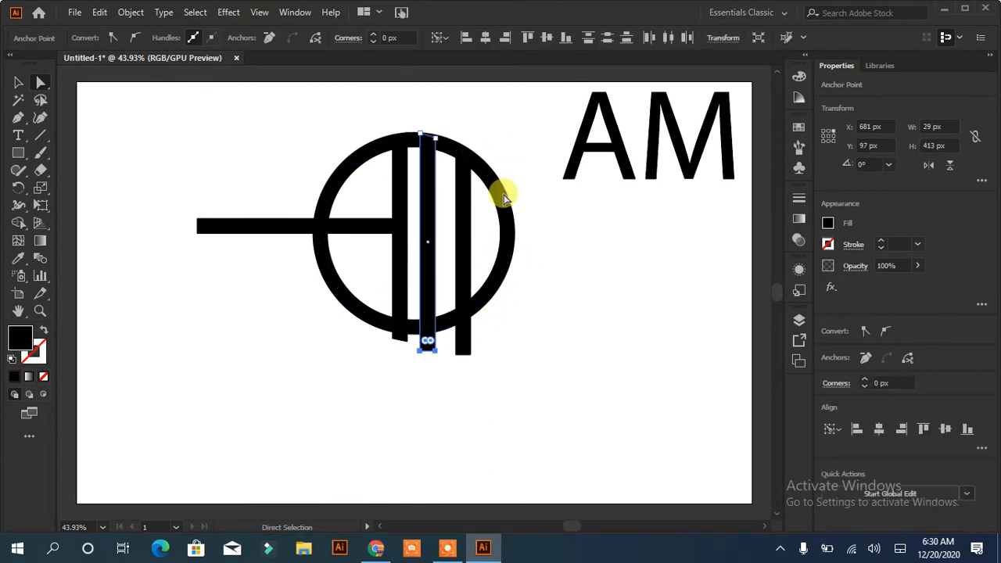
{"action": "left_click", "coordinate": [496, 190]}
{"action": "left_click", "coordinate": [132, 13]}
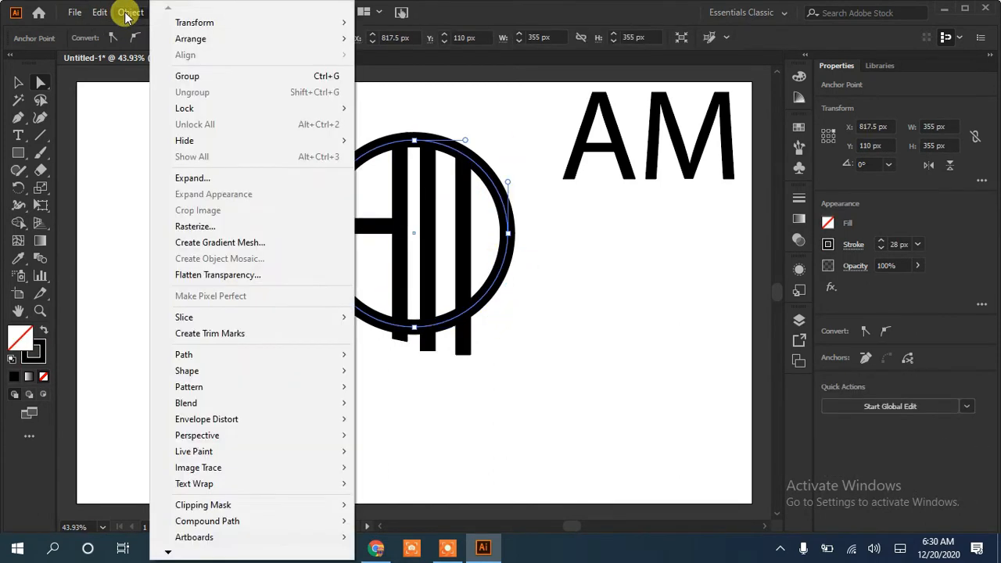
{"action": "mouse_move", "coordinate": [227, 356]}
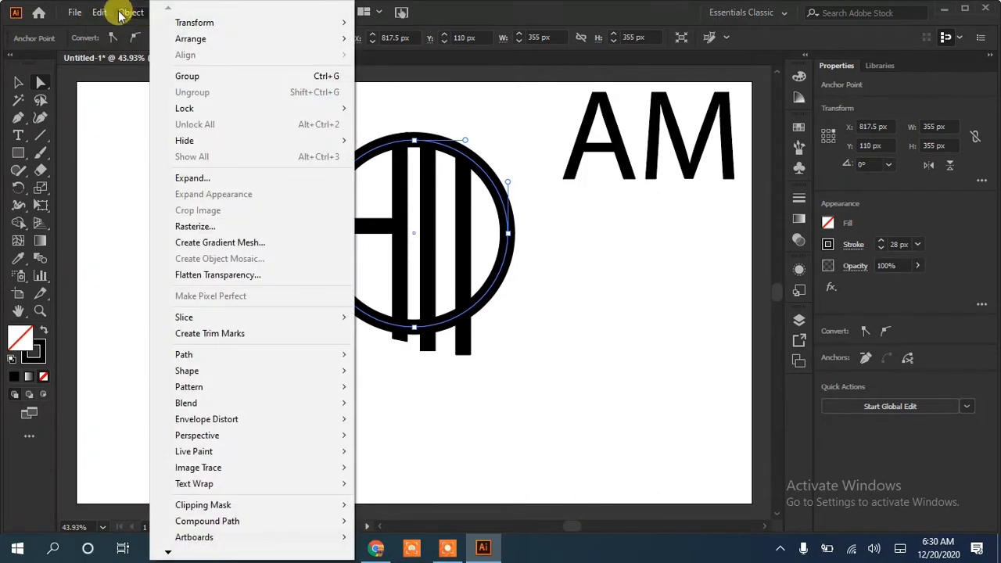
{"action": "left_click", "coordinate": [191, 179]}
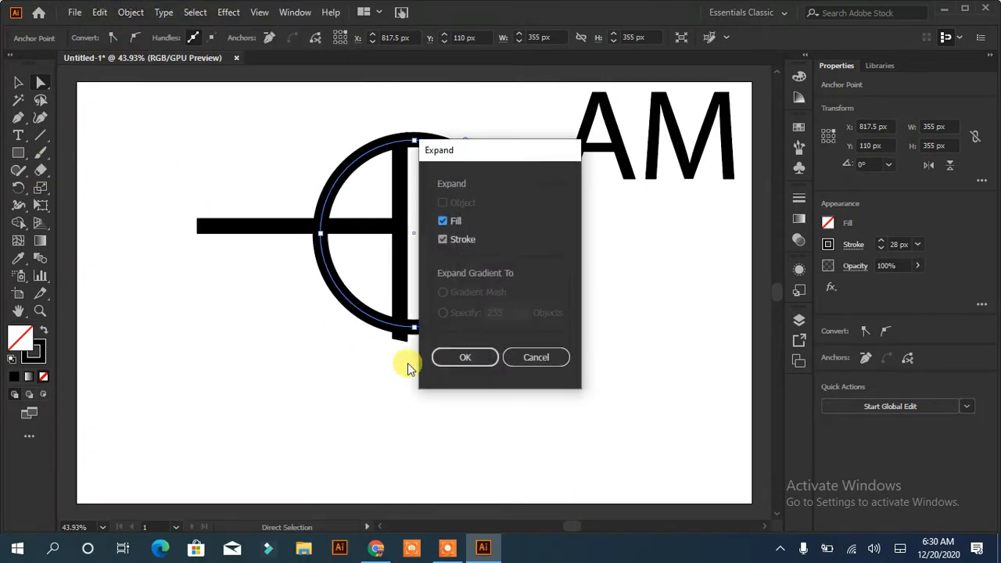
{"action": "left_click", "coordinate": [463, 356]}
{"action": "left_click", "coordinate": [578, 295]}
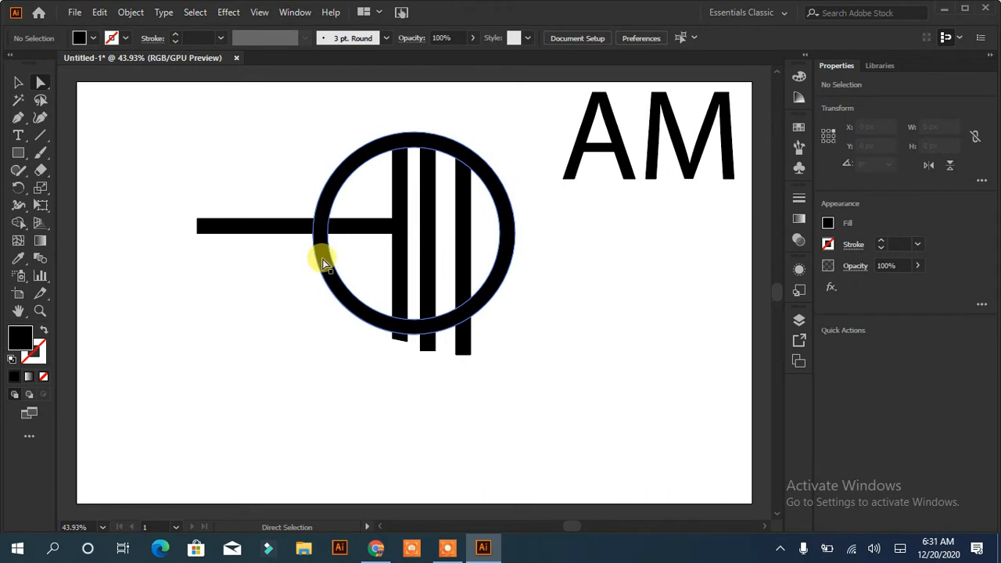
{"action": "left_click", "coordinate": [322, 259]}
{"action": "left_click", "coordinate": [18, 82]}
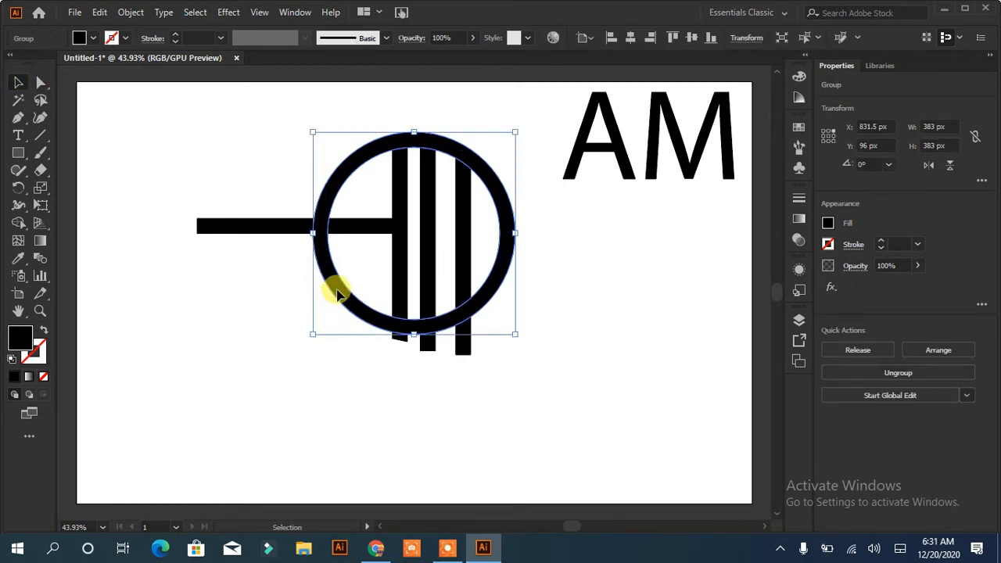
Copy the ring, paste the copy in front, and scale it concentrically to 328 px wide so it fits inside the original
{"action": "left_click", "coordinate": [130, 12]}
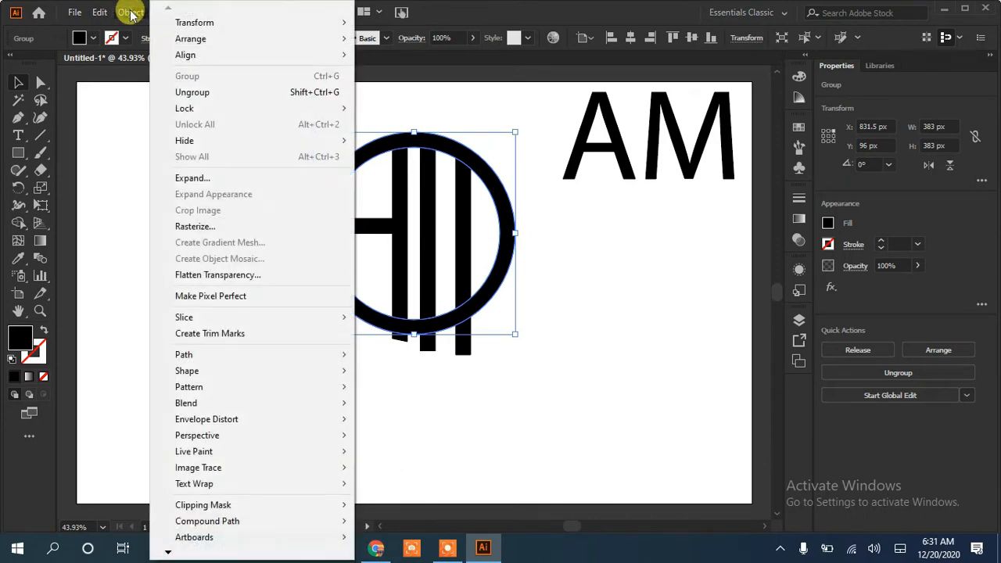
{"action": "mouse_move", "coordinate": [99, 12]}
{"action": "left_click", "coordinate": [124, 82]}
{"action": "left_click", "coordinate": [100, 12]}
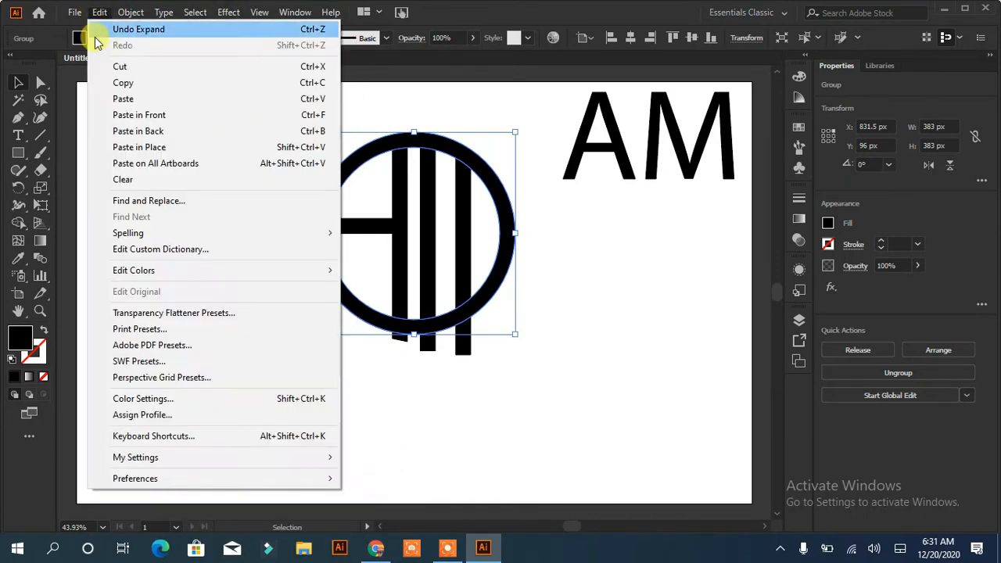
{"action": "left_click", "coordinate": [129, 115]}
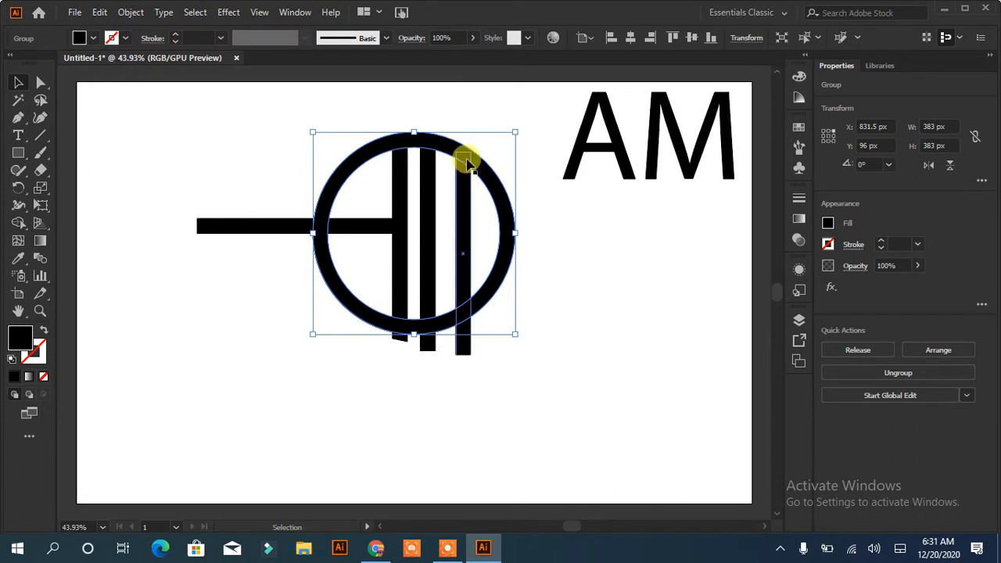
{"action": "left_click_drag", "start_coordinate": [516, 132], "coordinate": [503, 138]}
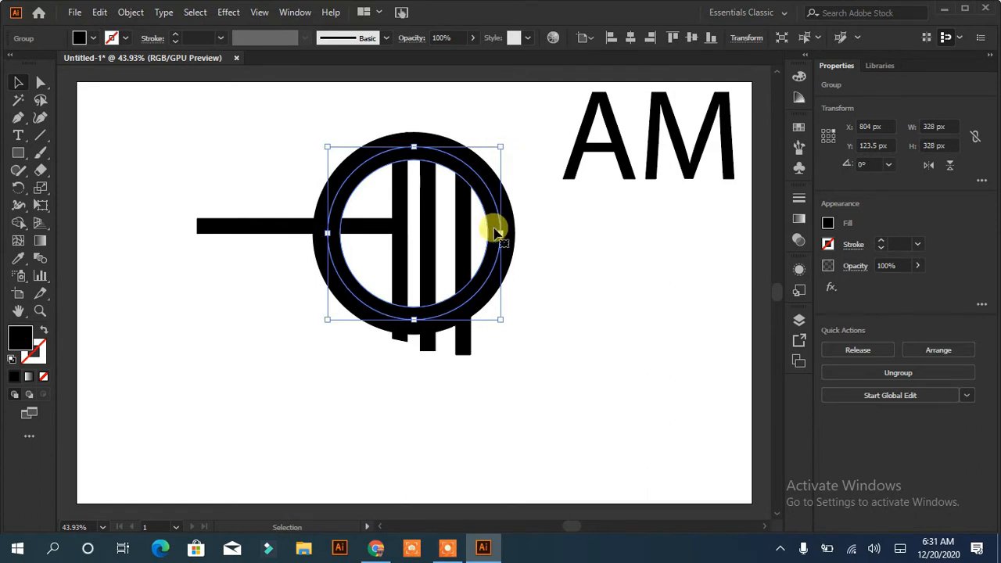
Cut the right vertical bar along the smaller ring with the Shape Builder and remove the smaller ring
{"action": "left_click", "coordinate": [467, 259], "text": "shift"}
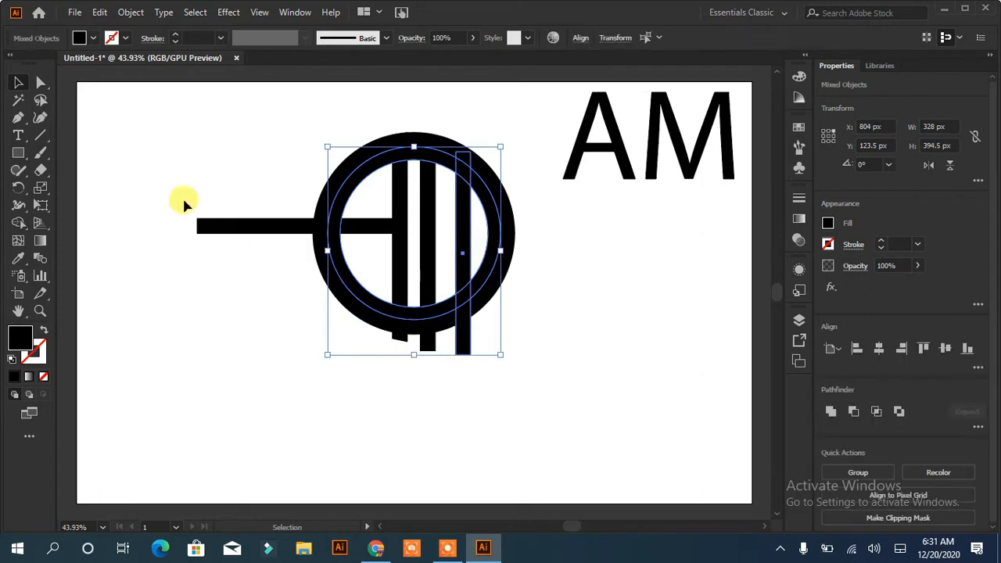
{"action": "left_click", "coordinate": [18, 223]}
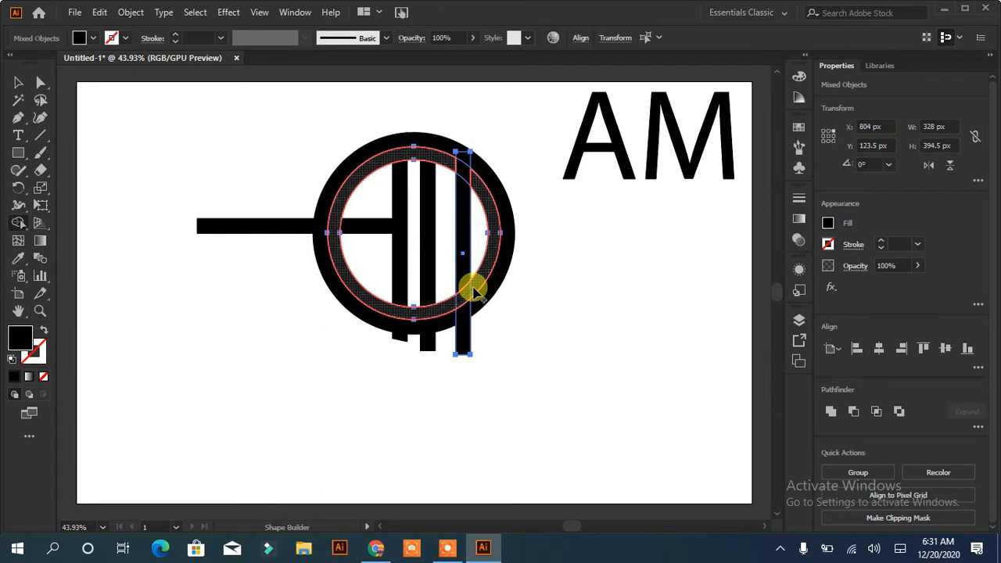
{"action": "left_click", "coordinate": [473, 292]}
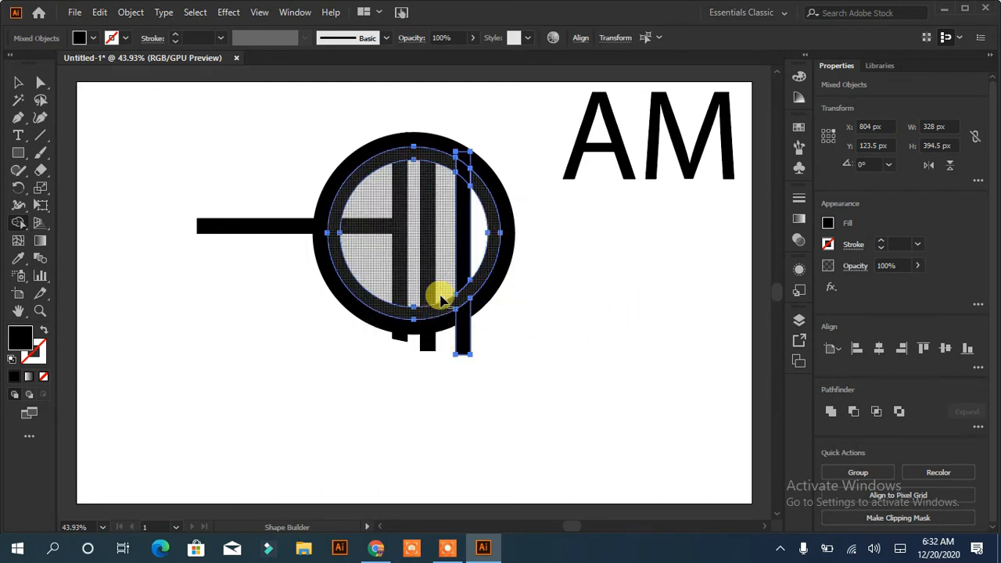
{"action": "left_click", "coordinate": [441, 294]}
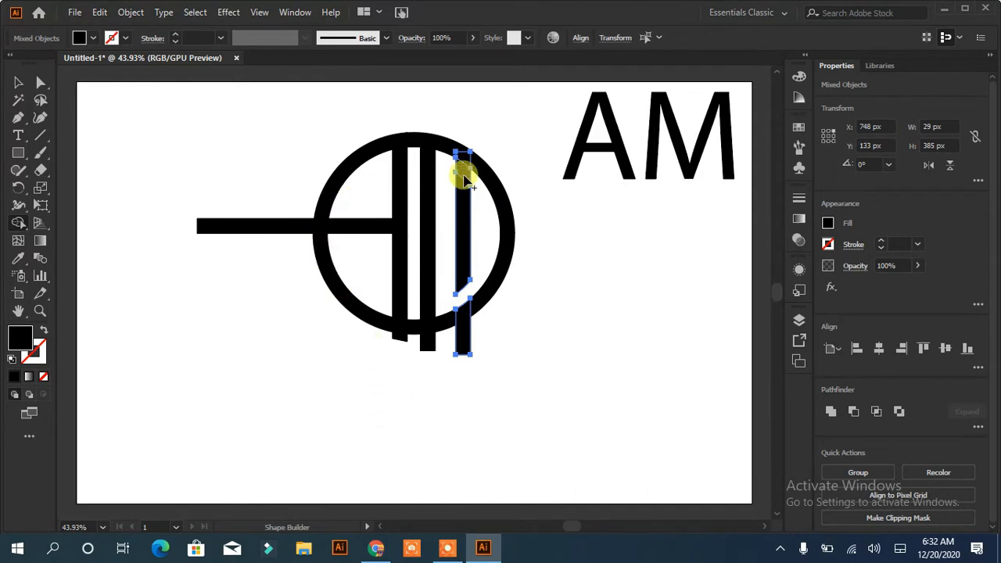
{"action": "mouse_move", "coordinate": [461, 150]}
{"action": "left_mouse_down"}
{"action": "mouse_move", "coordinate": [459, 353]}
{"action": "mouse_move", "coordinate": [465, 339]}
{"action": "left_mouse_up"}
Delete the cut-off lower piece of the right vertical bar
{"action": "left_click", "coordinate": [18, 82]}
{"action": "left_click", "coordinate": [395, 376]}
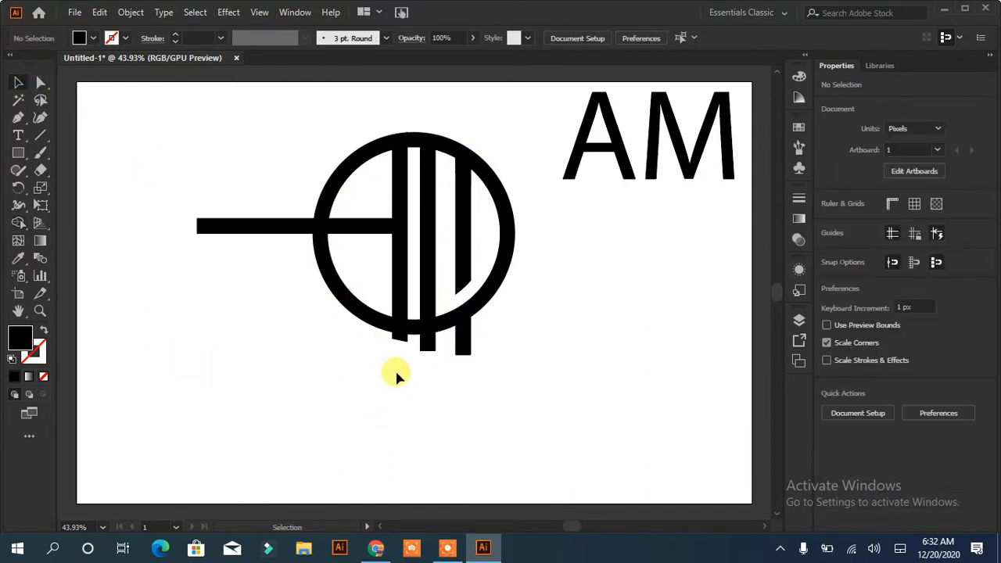
{"action": "left_click", "coordinate": [467, 352]}
{"action": "key", "text": "Delete"}
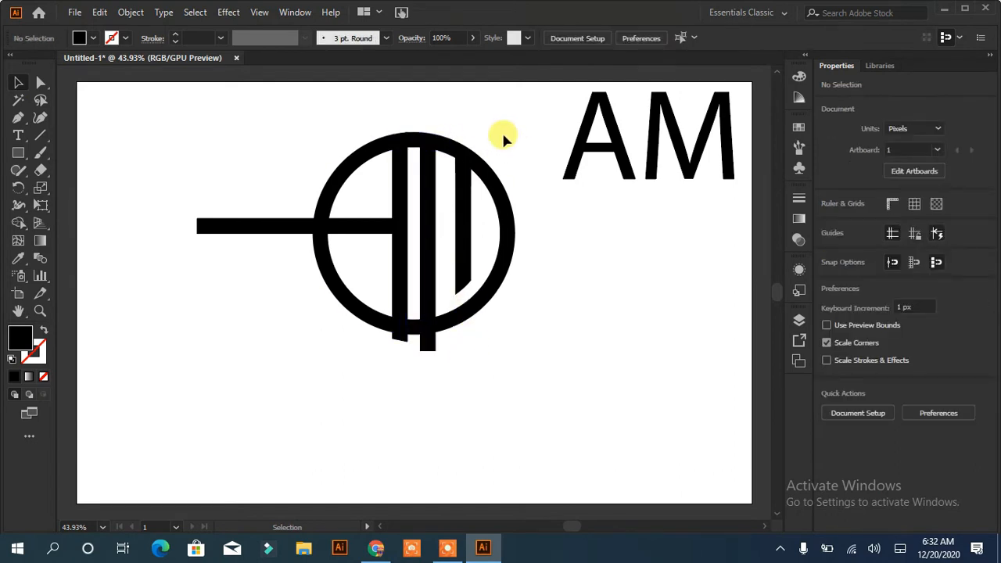
Select the ring and all bars, and merge the ring's left half with the crossbar and left vertical bar using the Shape Builder
{"action": "left_click_drag", "start_coordinate": [502, 134], "coordinate": [287, 330]}
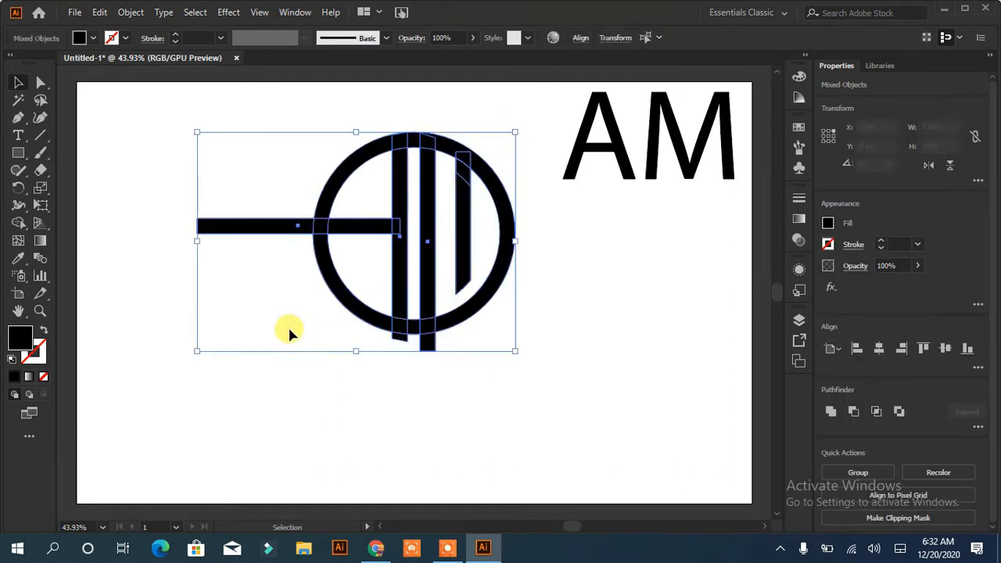
{"action": "left_click", "coordinate": [18, 223]}
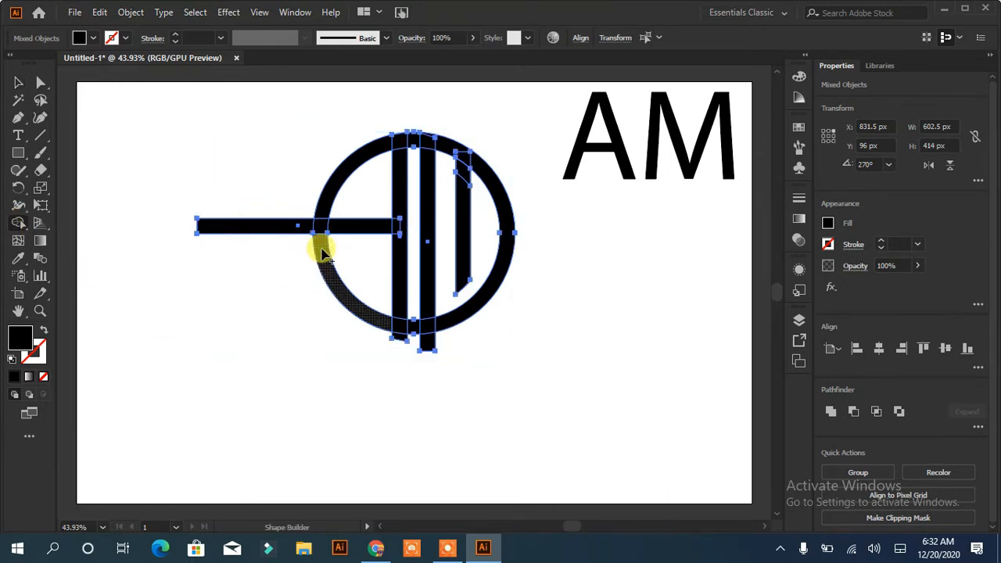
{"action": "mouse_move", "coordinate": [321, 250]}
{"action": "left_mouse_down"}
{"action": "mouse_move", "coordinate": [322, 213]}
{"action": "mouse_move", "coordinate": [321, 227]}
{"action": "mouse_move", "coordinate": [400, 219]}
{"action": "left_mouse_up"}
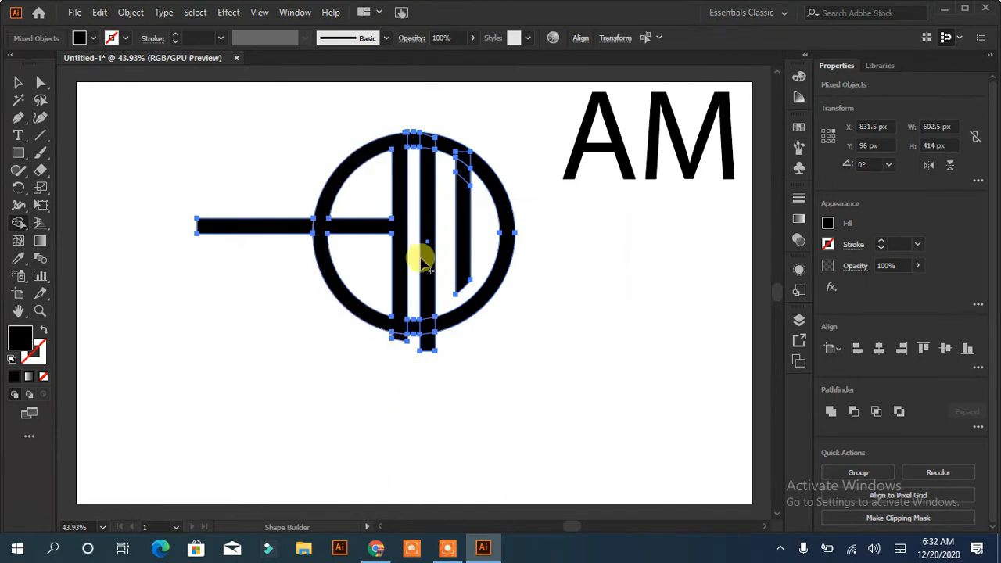
Merge the ring's right half with the middle and right vertical bars, including the middle bar's lower crossing with the ring
{"action": "left_click", "coordinate": [436, 140]}
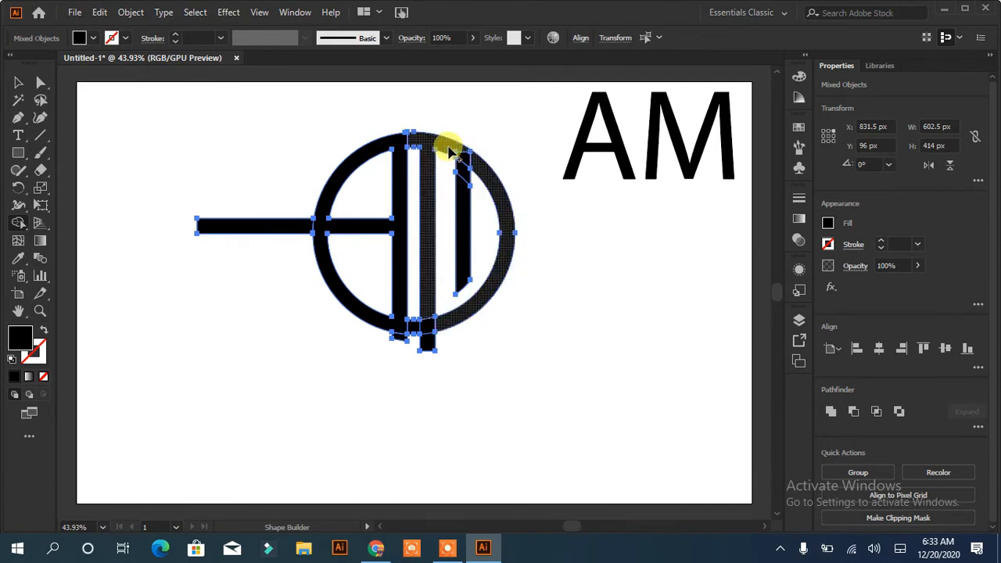
{"action": "left_click", "coordinate": [458, 171]}
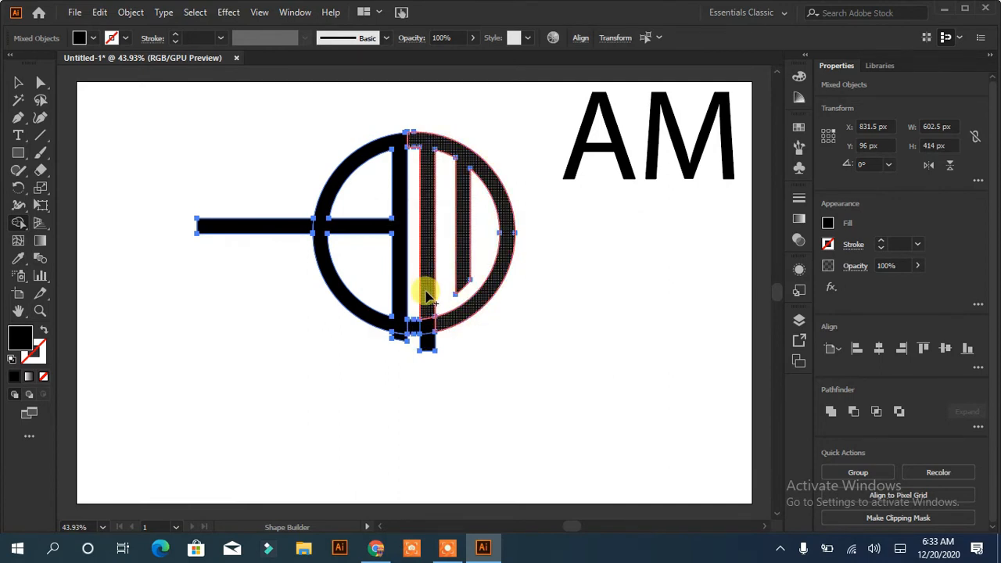
{"action": "left_click", "coordinate": [427, 328]}
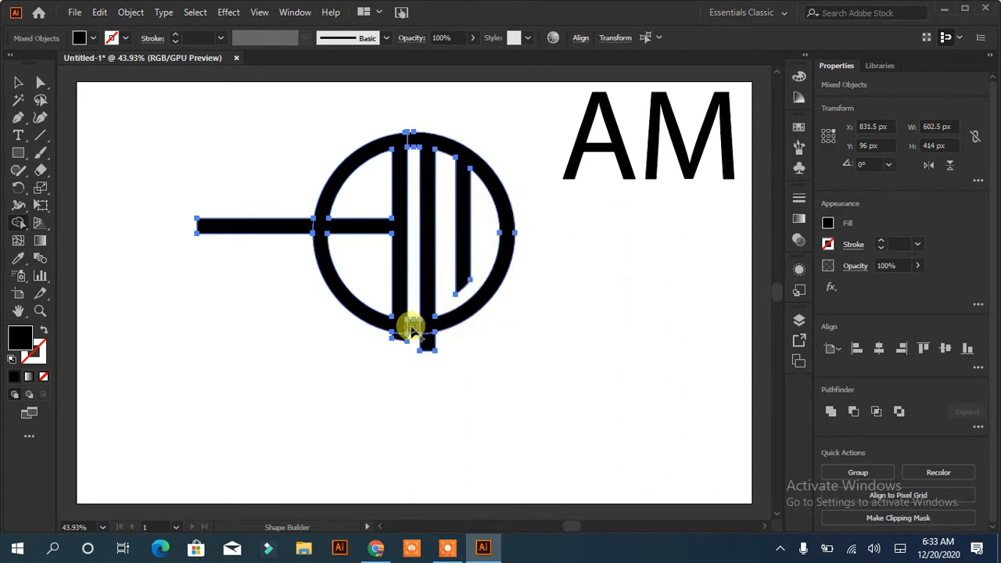
Remove the bar ends protruding outside the ring and the ring segment between the two central bars at the bottom, then deselect the logo
{"action": "left_click", "coordinate": [423, 342], "text": "alt"}
{"action": "left_click", "coordinate": [288, 227], "text": "alt"}
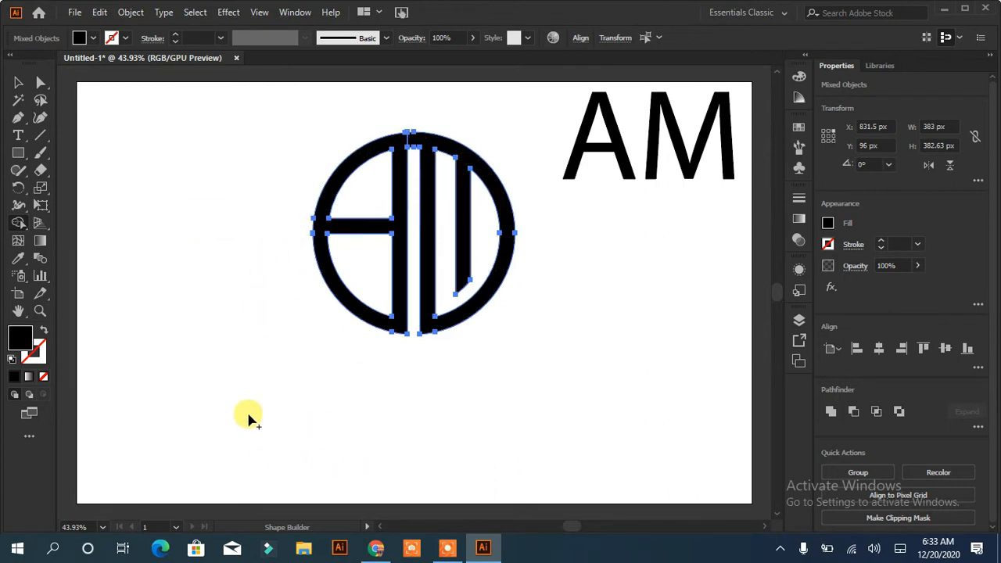
{"action": "left_click", "coordinate": [18, 82]}
{"action": "left_click", "coordinate": [117, 235]}
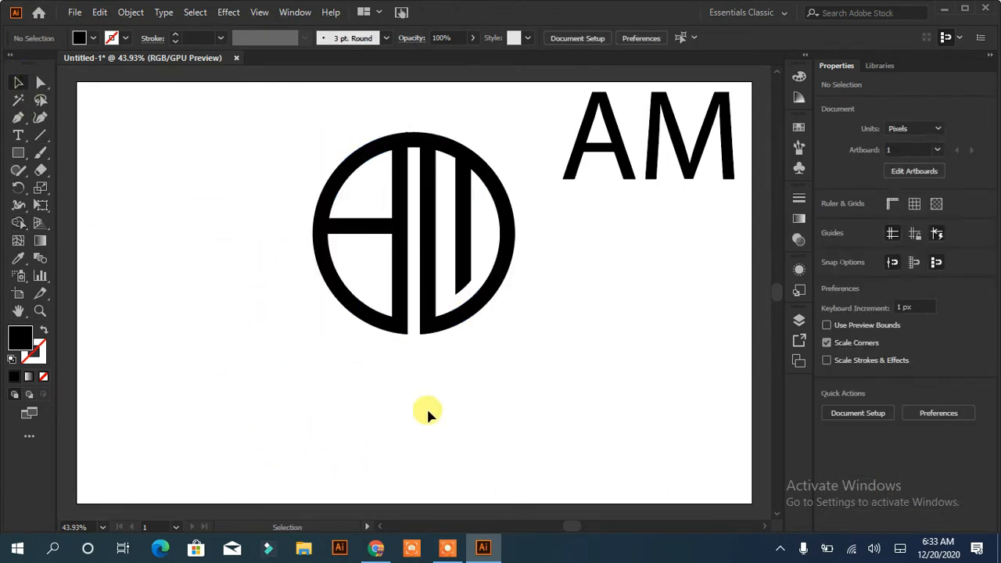
Draw a 24 px wide rectangle in the gap between the two central bars and extend its top past the ring, making it 448 px tall
{"action": "left_click", "coordinate": [18, 153]}
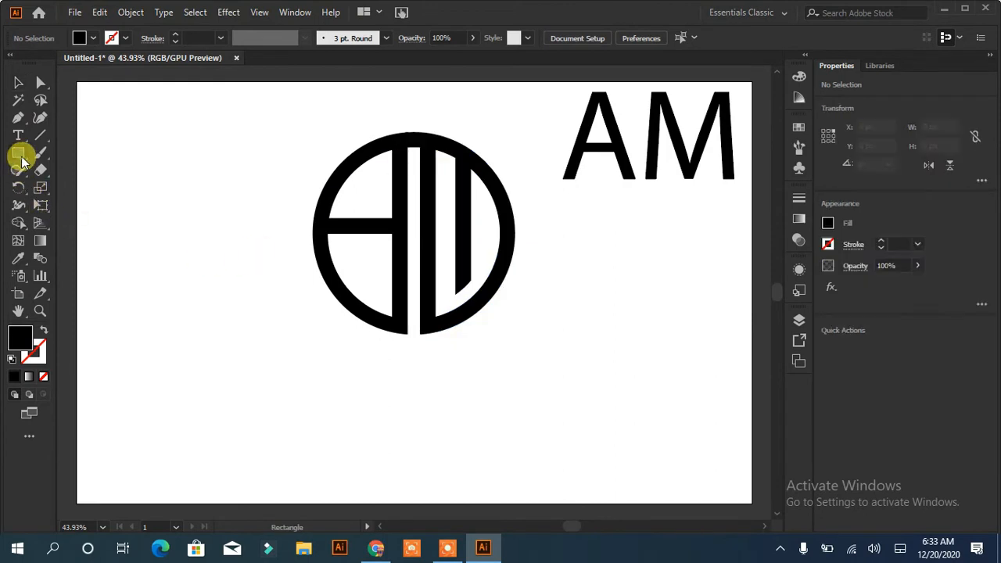
{"action": "left_click_drag", "start_coordinate": [418, 238], "coordinate": [419, 342]}
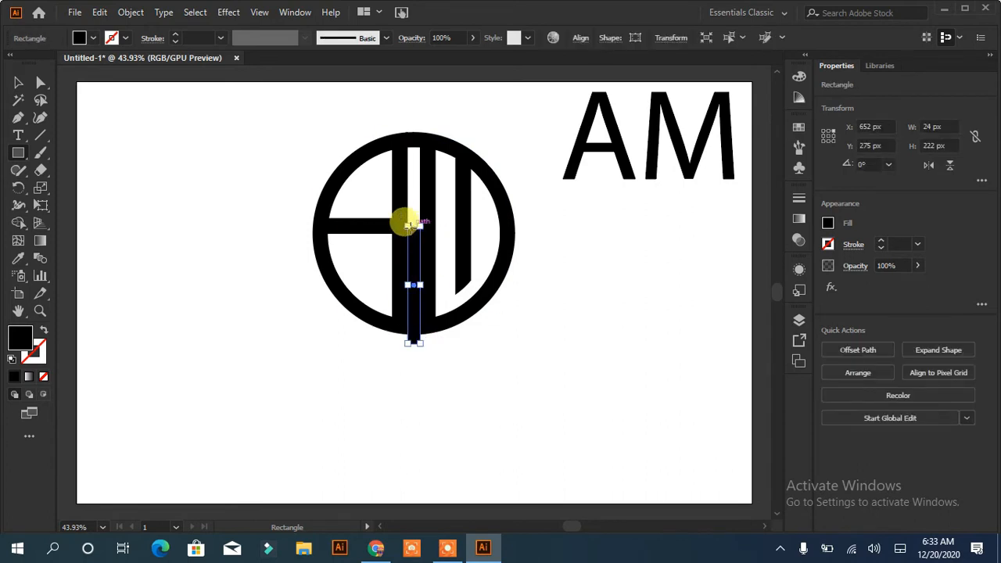
{"action": "left_click", "coordinate": [19, 82]}
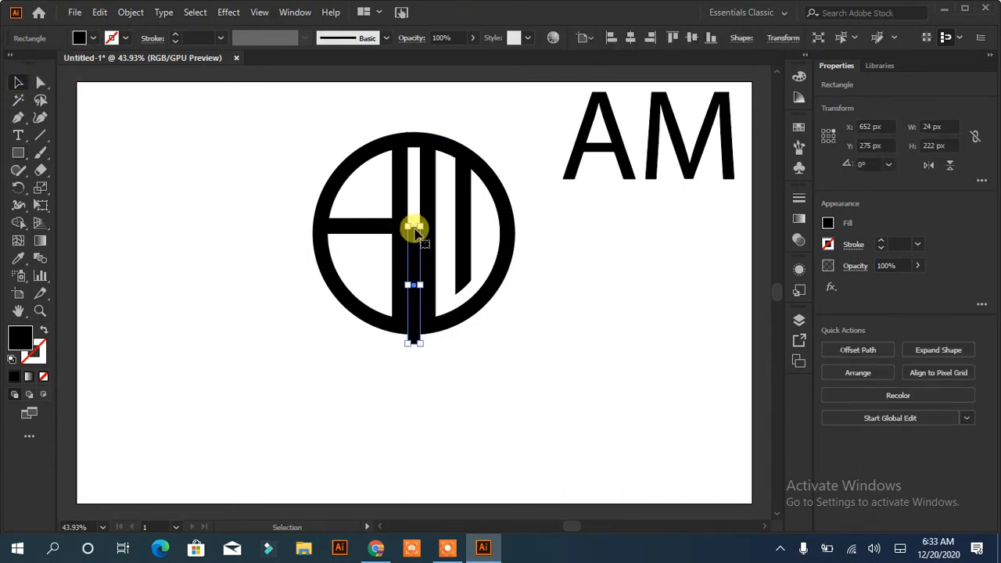
{"action": "left_click", "coordinate": [41, 82]}
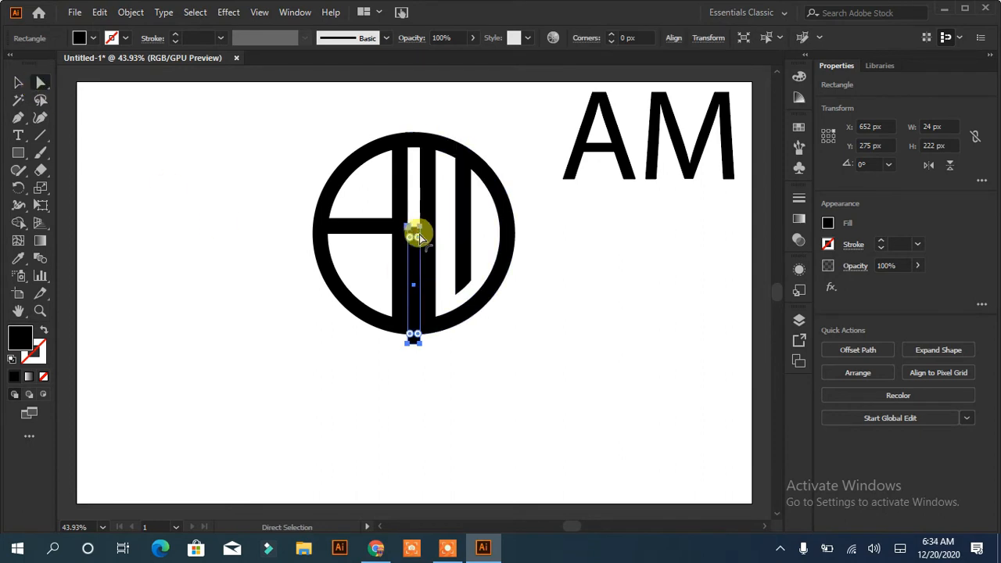
{"action": "left_click", "coordinate": [419, 228]}
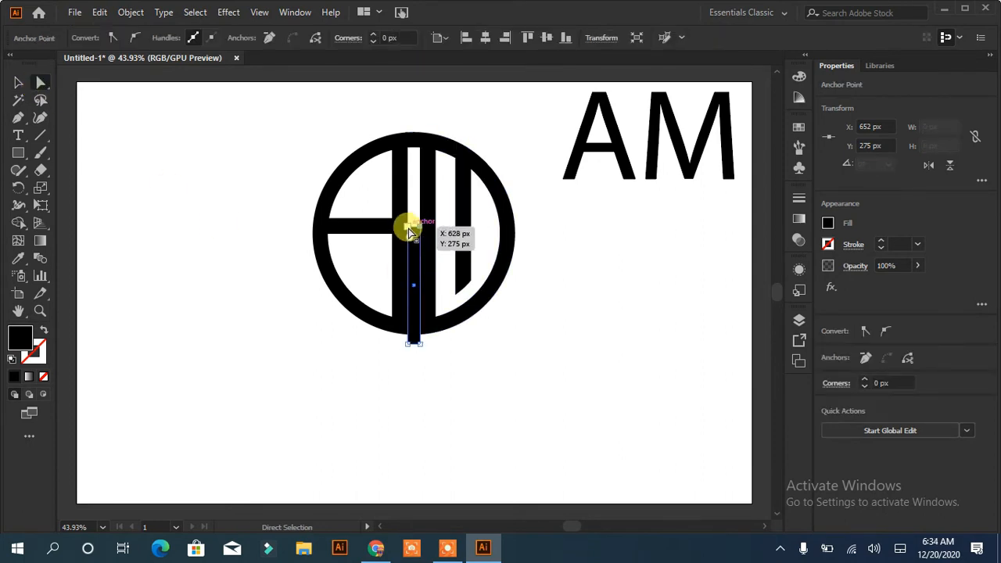
{"action": "left_click", "coordinate": [408, 227], "text": "shift"}
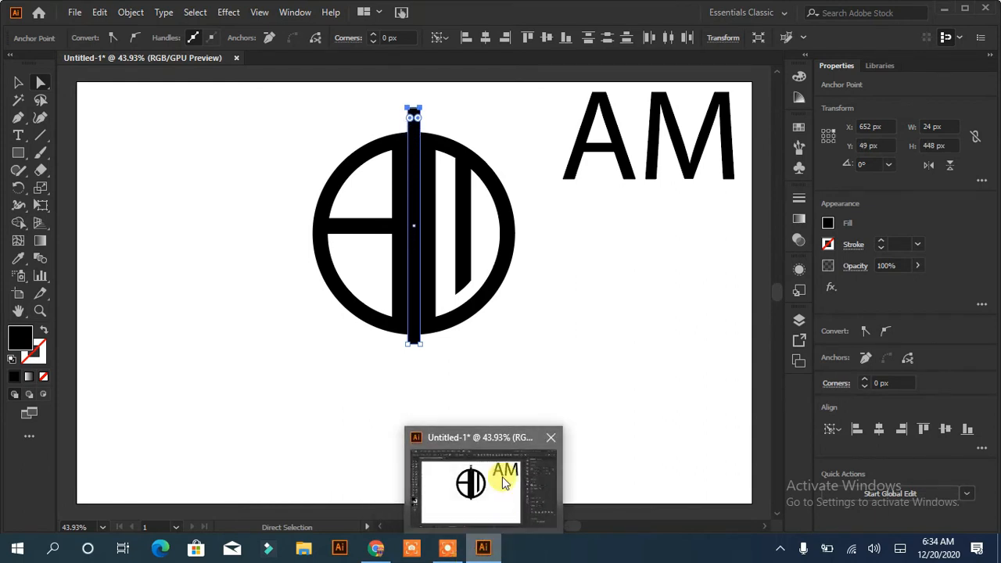
Select the logo with the rectangle and remove the rectangle and the ring segment it covers using the Shape Builder, splitting the two letters
{"action": "left_click", "coordinate": [18, 82]}
{"action": "left_click_drag", "start_coordinate": [498, 125], "coordinate": [302, 358]}
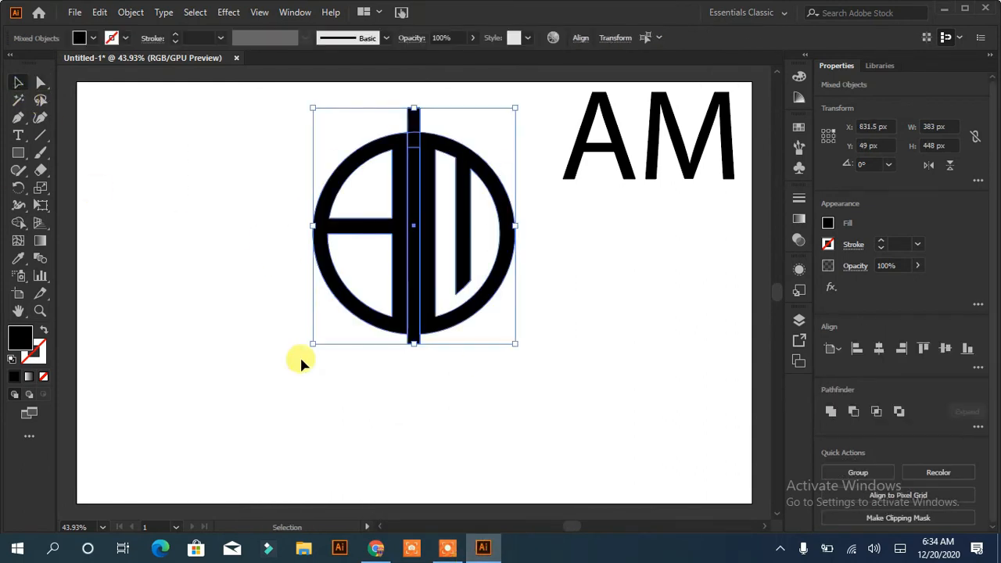
{"action": "left_click", "coordinate": [18, 225]}
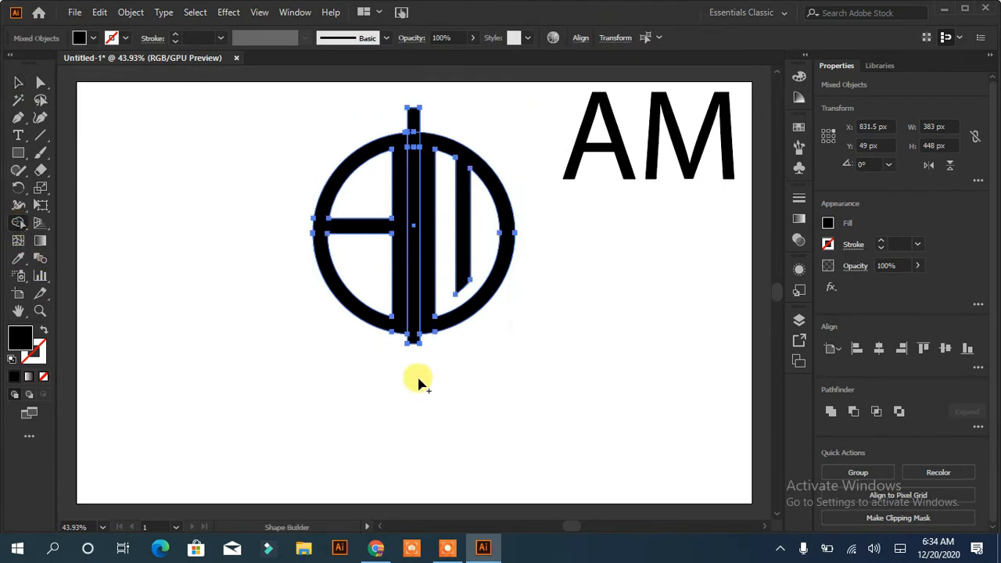
{"action": "left_click", "coordinate": [417, 295]}
{"action": "key", "text": "v"}
{"action": "key", "text": "ctrl+z"}
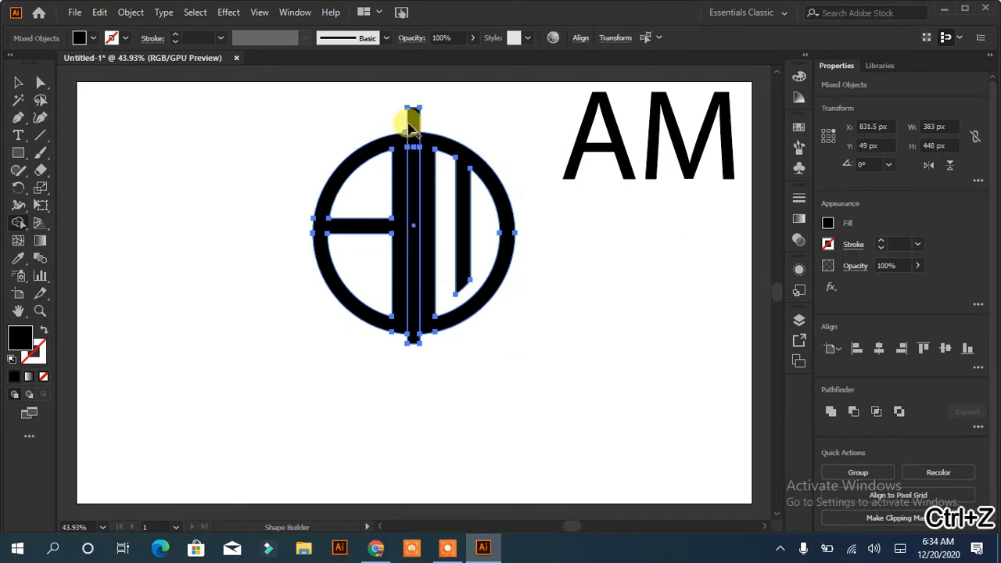
{"action": "mouse_move", "coordinate": [415, 126]}
{"action": "left_mouse_down"}
{"action": "mouse_move", "coordinate": [413, 153]}
{"action": "mouse_move", "coordinate": [414, 100]}
{"action": "left_mouse_up"}
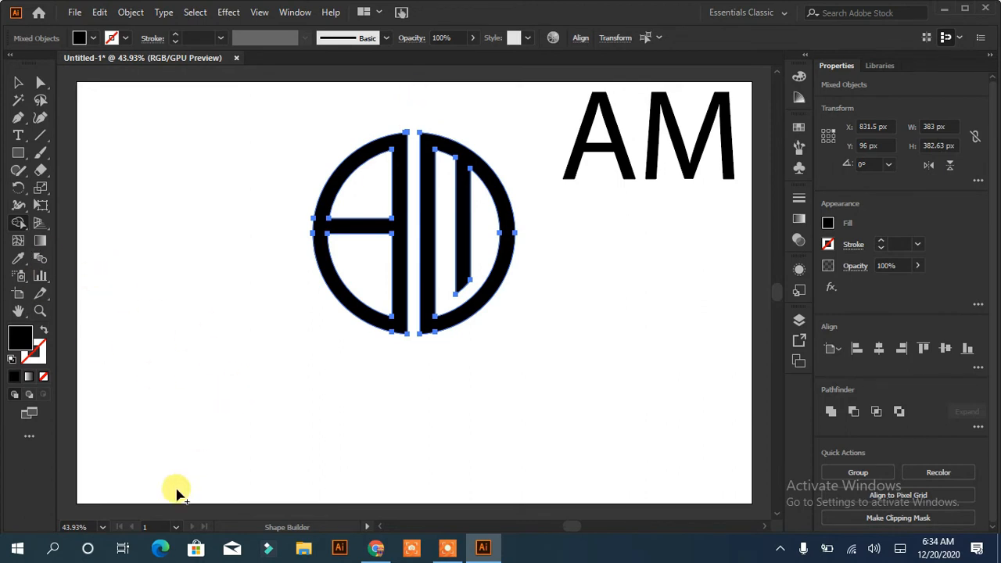
Draw a 24 by 125 px rectangle low in the central gap and place two instances against the outer sides of the central bars
{"action": "left_click", "coordinate": [15, 155]}
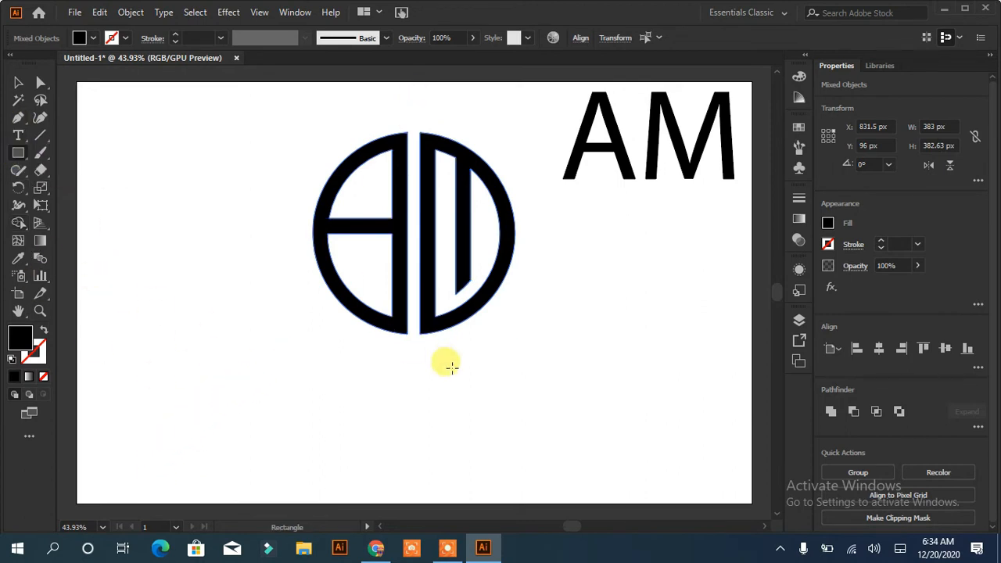
{"action": "mouse_move", "coordinate": [407, 275]}
{"action": "left_mouse_down"}
{"action": "mouse_move", "coordinate": [416, 343]}
{"action": "mouse_move", "coordinate": [431, 313]}
{"action": "mouse_move", "coordinate": [442, 317]}
{"action": "left_mouse_up"}
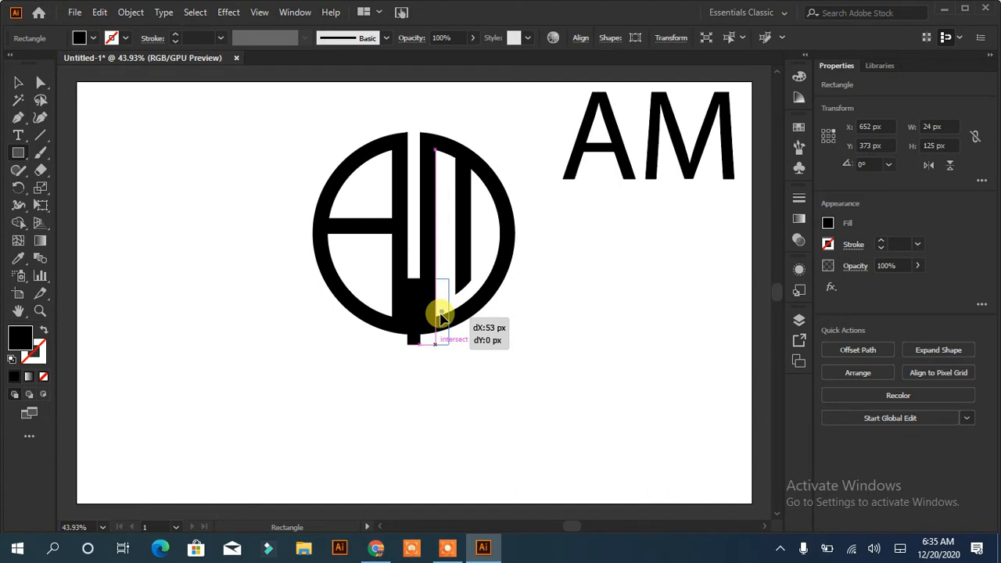
{"action": "left_click_drag", "start_coordinate": [442, 317], "coordinate": [389, 314]}
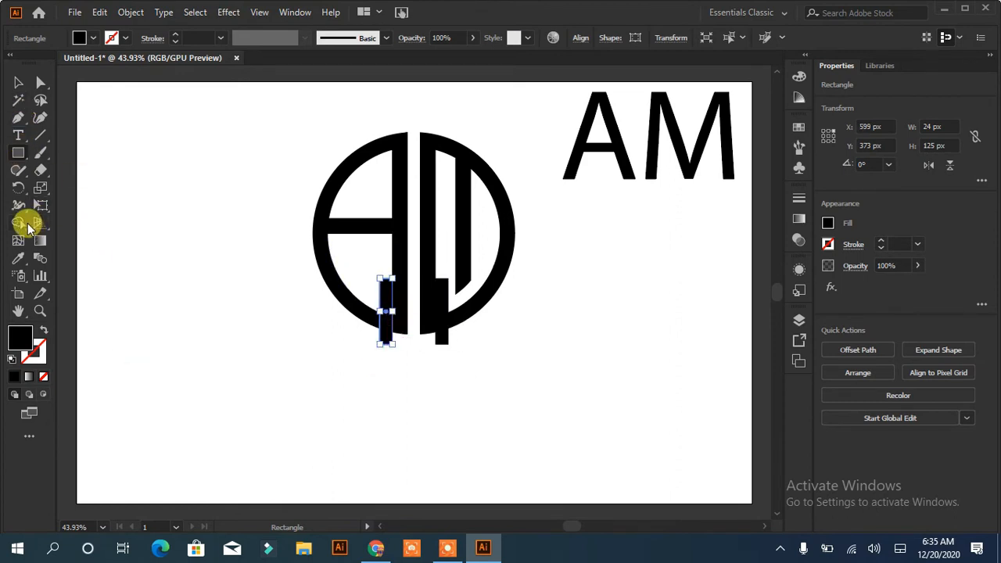
Select all artwork and merge the ring portions overlapped by the two small rectangles into those rectangles with the Shape Builder
{"action": "left_click", "coordinate": [27, 226]}
{"action": "left_click", "coordinate": [386, 320]}
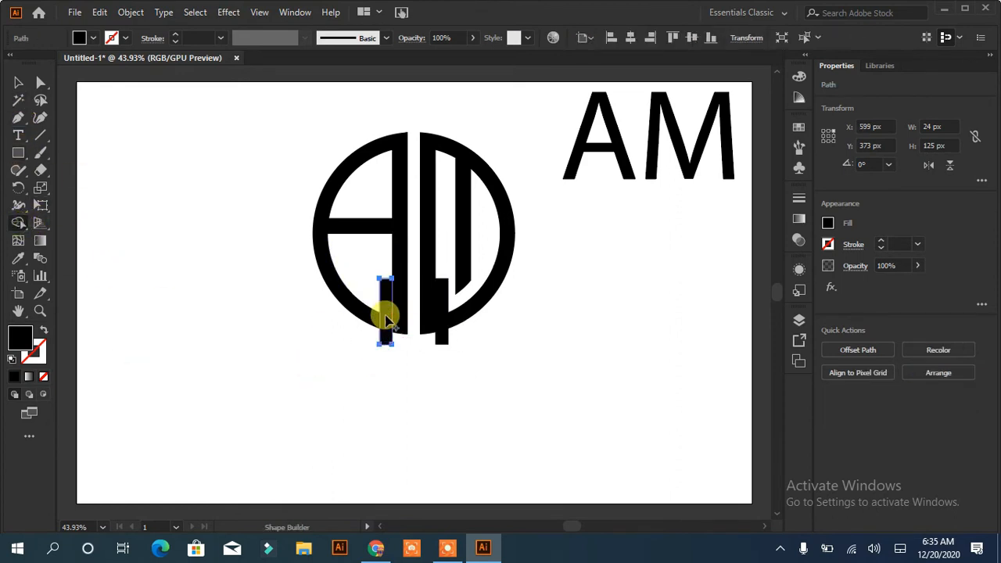
{"action": "key", "text": "ctrl+a"}
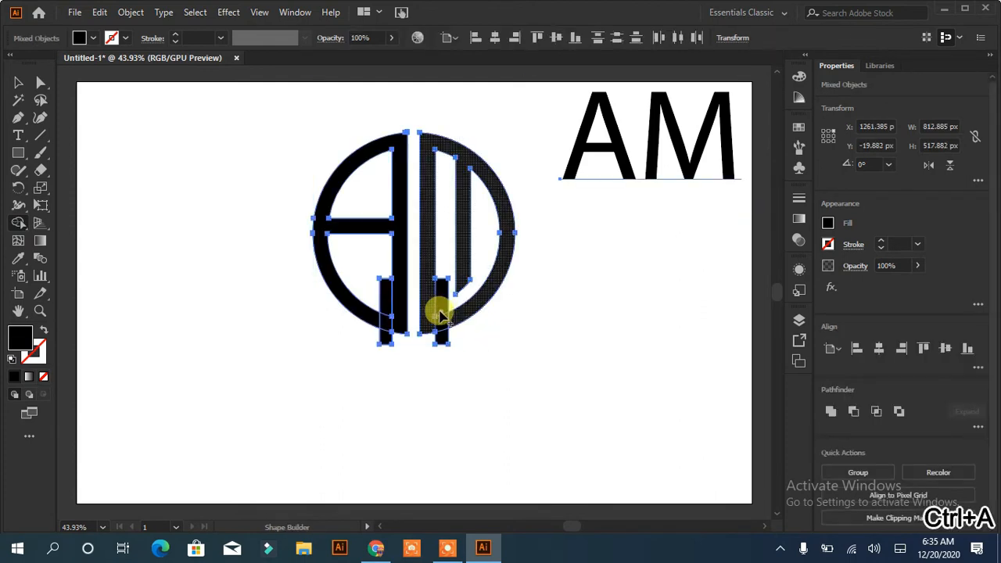
{"action": "mouse_move", "coordinate": [441, 308]}
{"action": "left_mouse_down"}
{"action": "mouse_move", "coordinate": [443, 338]}
{"action": "mouse_move", "coordinate": [384, 340]}
{"action": "left_mouse_up"}
Delete both small rectangles to open gaps in the ring beside the central bars
{"action": "left_click", "coordinate": [18, 83]}
{"action": "left_click", "coordinate": [171, 180]}
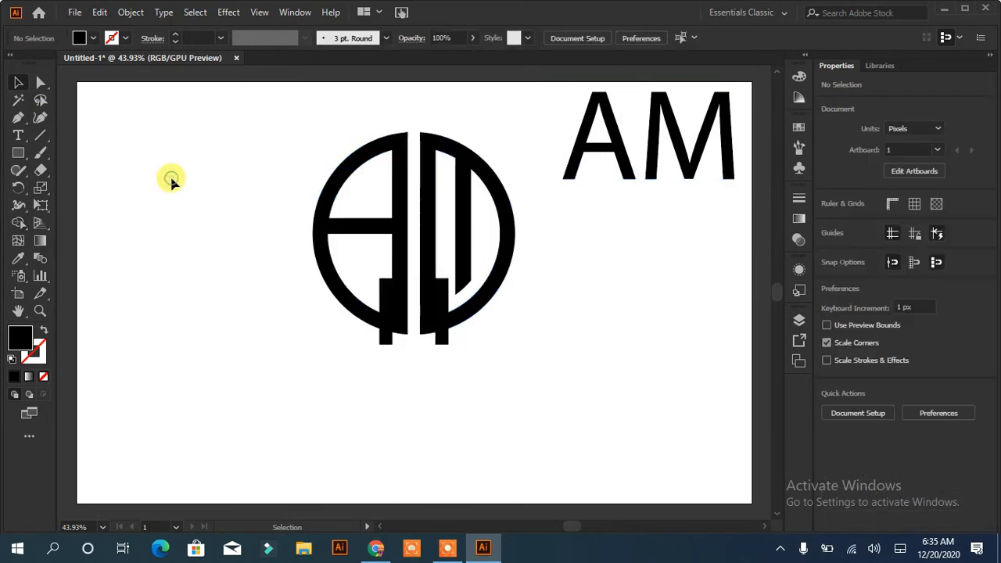
{"action": "left_click", "coordinate": [384, 335]}
{"action": "left_click", "coordinate": [443, 338], "text": "shift"}
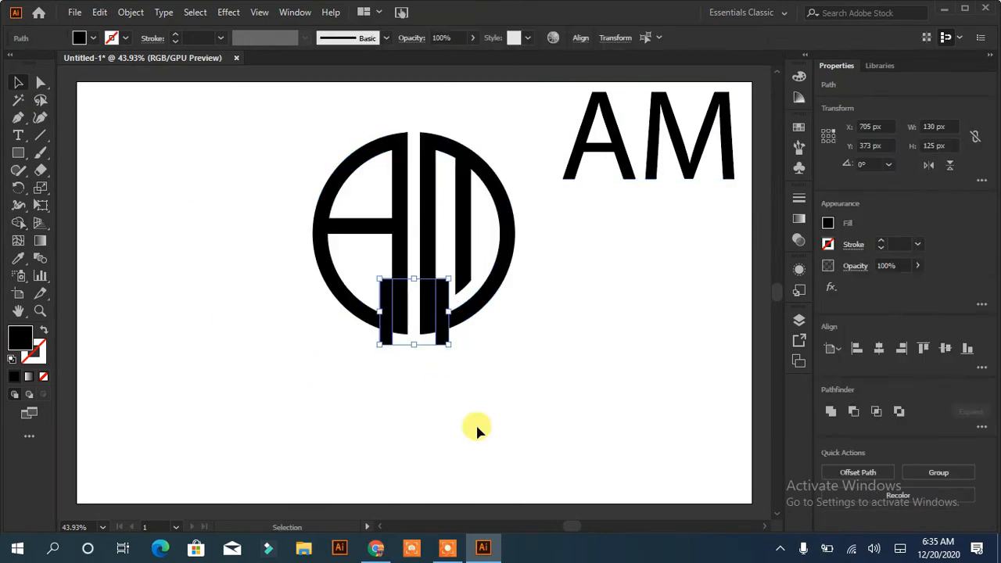
{"action": "key", "text": "Delete"}
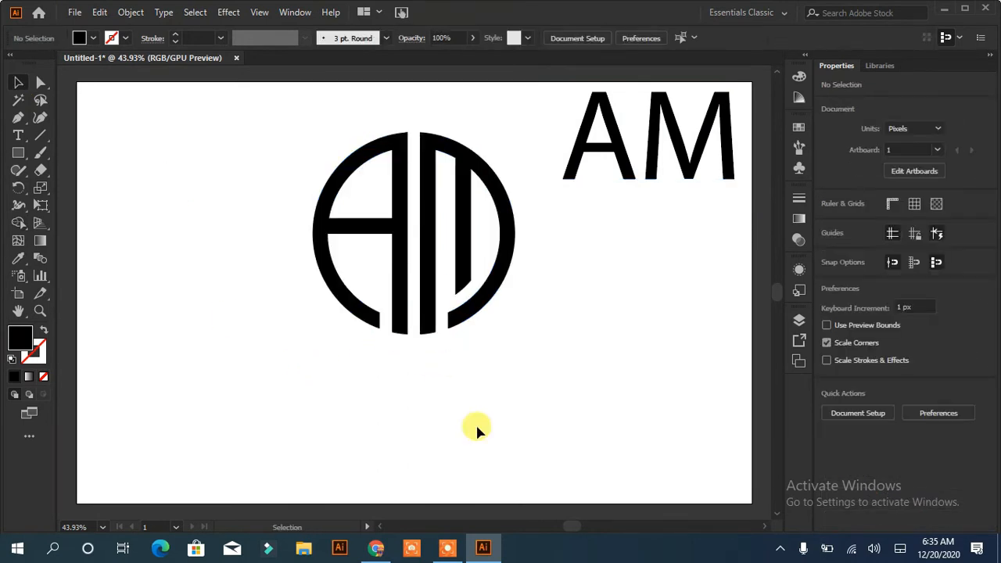
Select the whole monogram as one unit, and delete the AM reference text in the artboard's upper corner
{"action": "left_click_drag", "start_coordinate": [512, 138], "coordinate": [263, 357]}
{"action": "left_click", "coordinate": [351, 425]}
{"action": "left_click_drag", "start_coordinate": [738, 101], "coordinate": [670, 313]}
{"action": "key", "text": "Delete"}
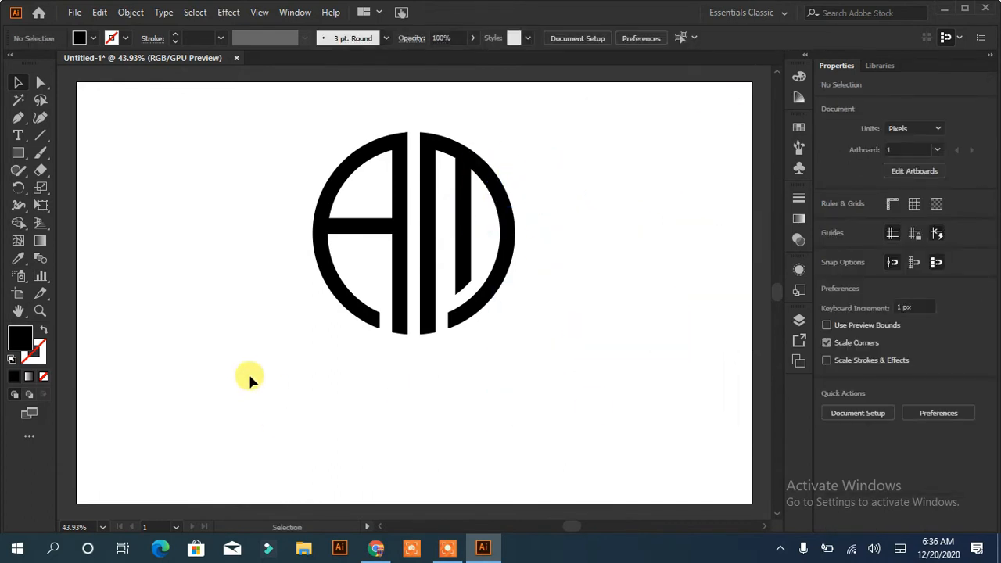
Add the text COMPANY NAME beneath the monogram, enlarged to about 98 px and roughly centered
{"action": "left_click", "coordinate": [19, 135]}
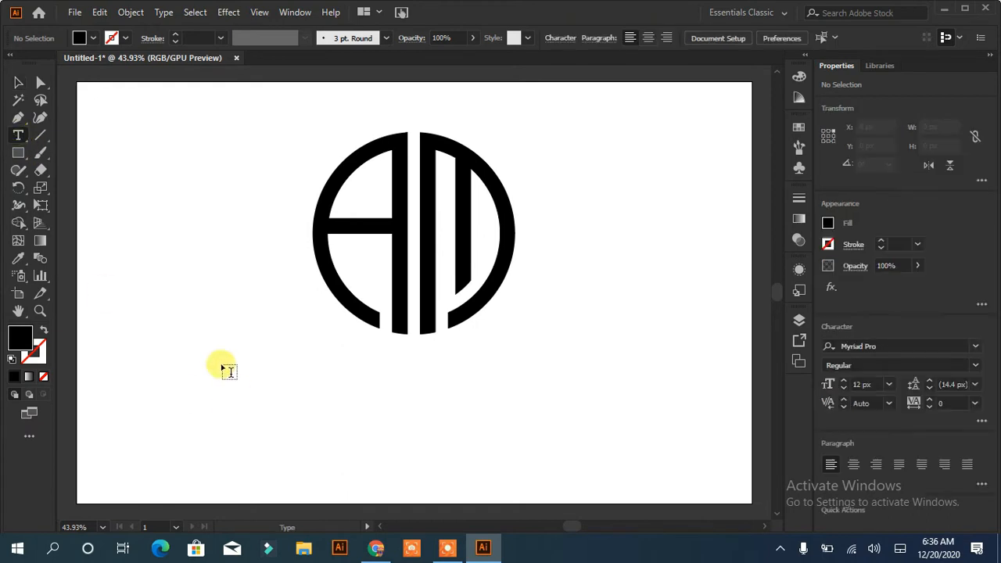
{"action": "left_click", "coordinate": [221, 356]}
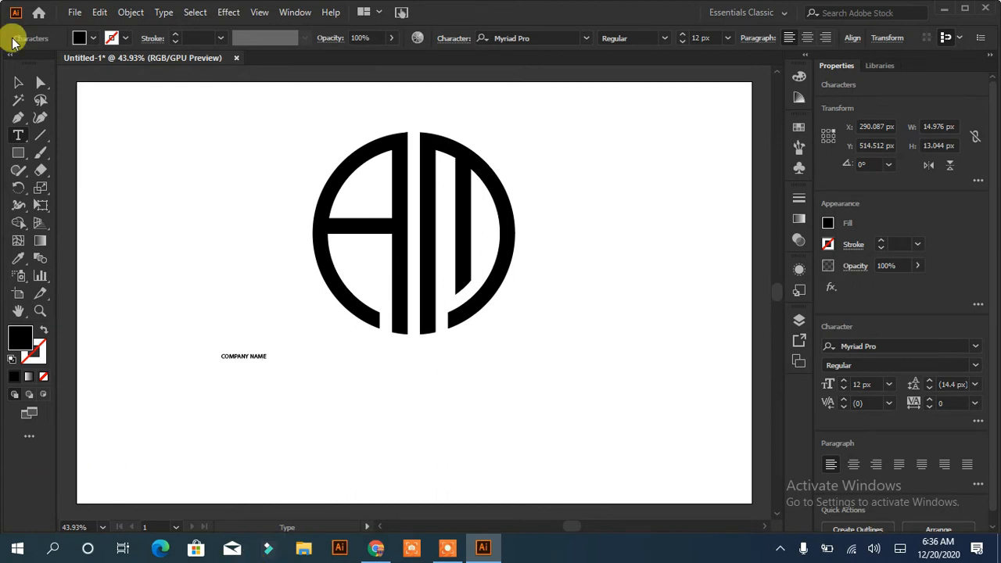
{"action": "left_click", "coordinate": [18, 83]}
{"action": "left_click_drag", "start_coordinate": [264, 365], "coordinate": [586, 469]}
{"action": "mouse_move", "coordinate": [431, 381]}
{"action": "left_mouse_down"}
{"action": "mouse_move", "coordinate": [454, 364]}
{"action": "mouse_move", "coordinate": [420, 381]}
{"action": "left_mouse_up"}
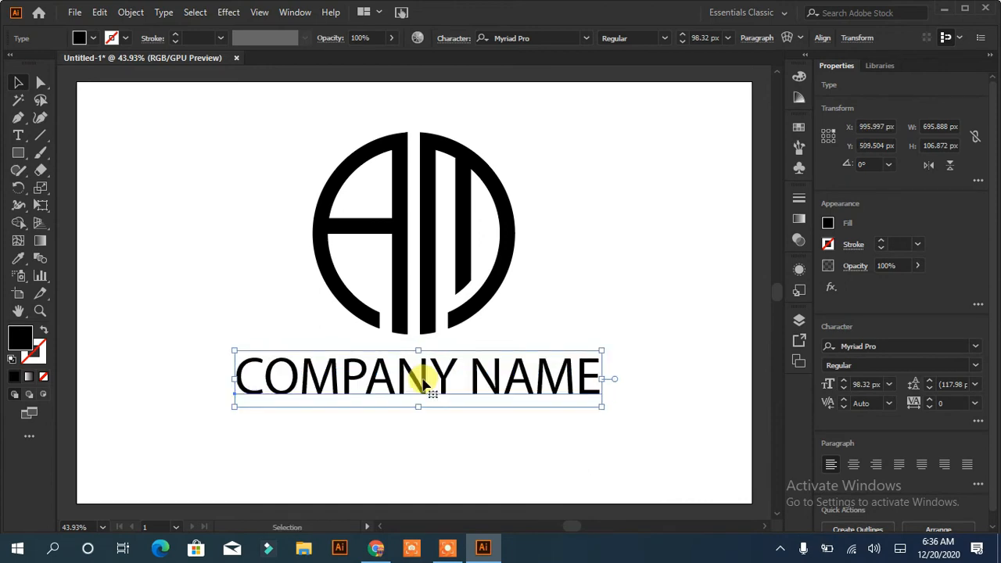
{"action": "left_click", "coordinate": [587, 37]}
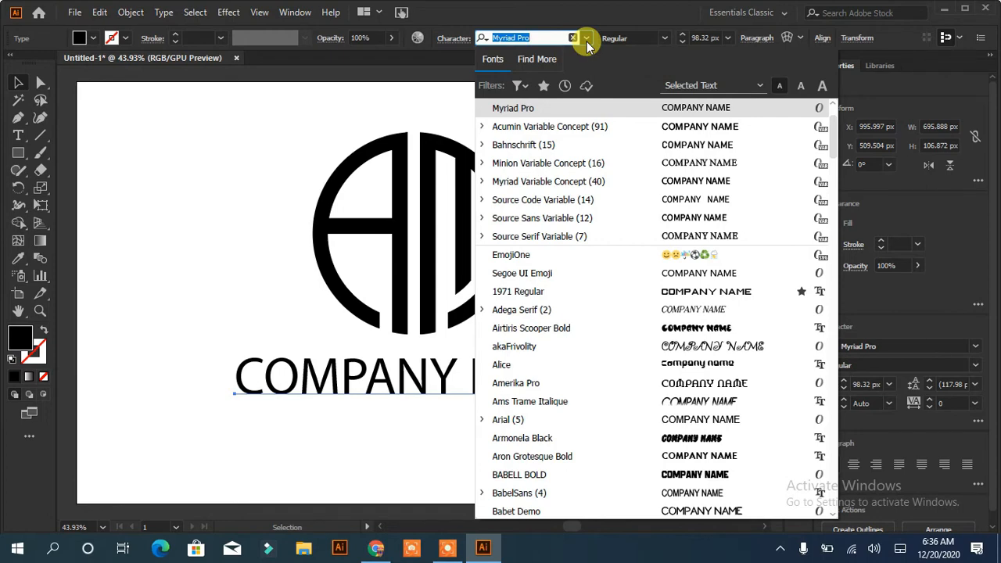
{"action": "type", "text": "ITNRO"}
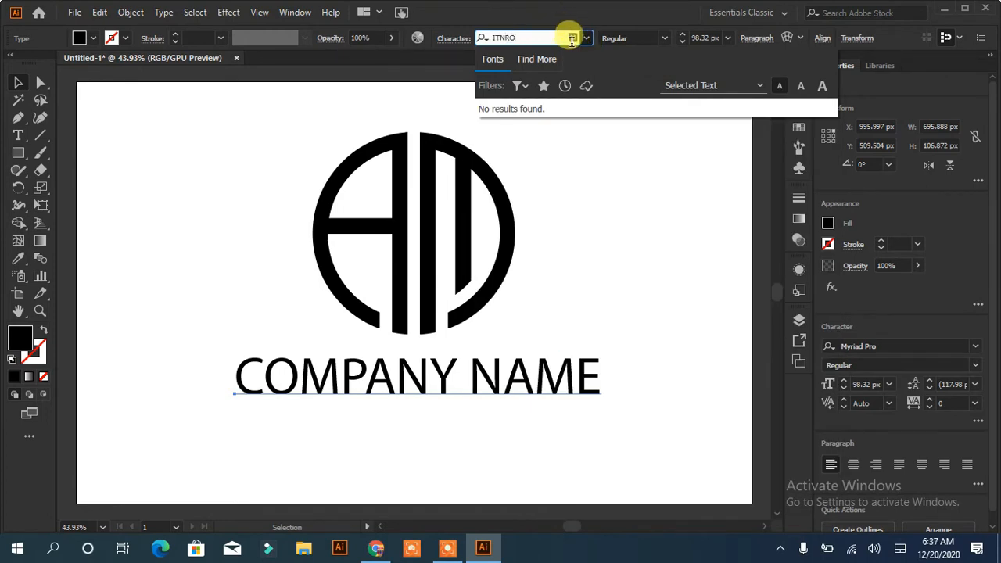
{"action": "left_click", "coordinate": [572, 39]}
{"action": "left_click", "coordinate": [587, 39]}
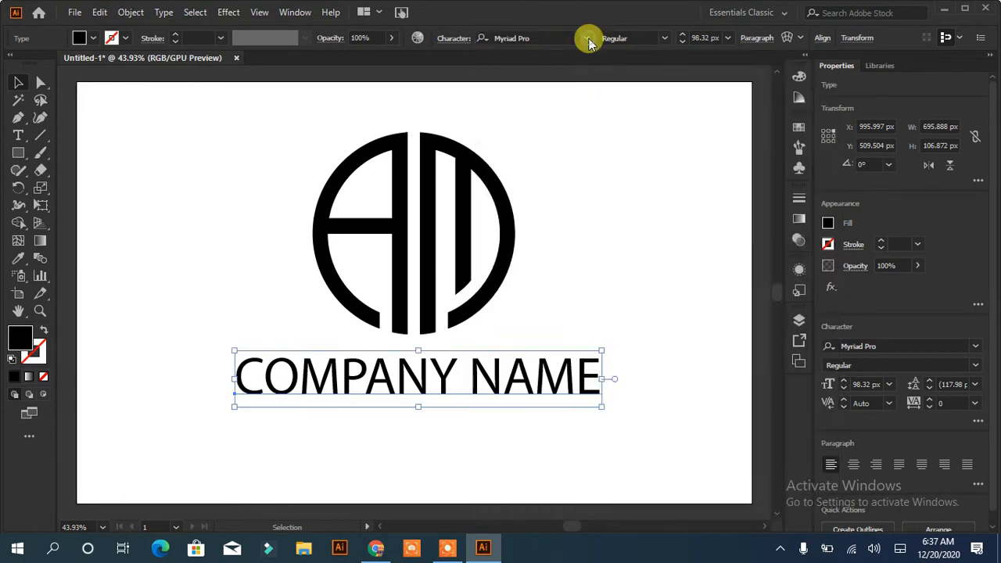
Search the fonts for IN and set the company name in Intro Demo Black CAPS
{"action": "left_click", "coordinate": [588, 39]}
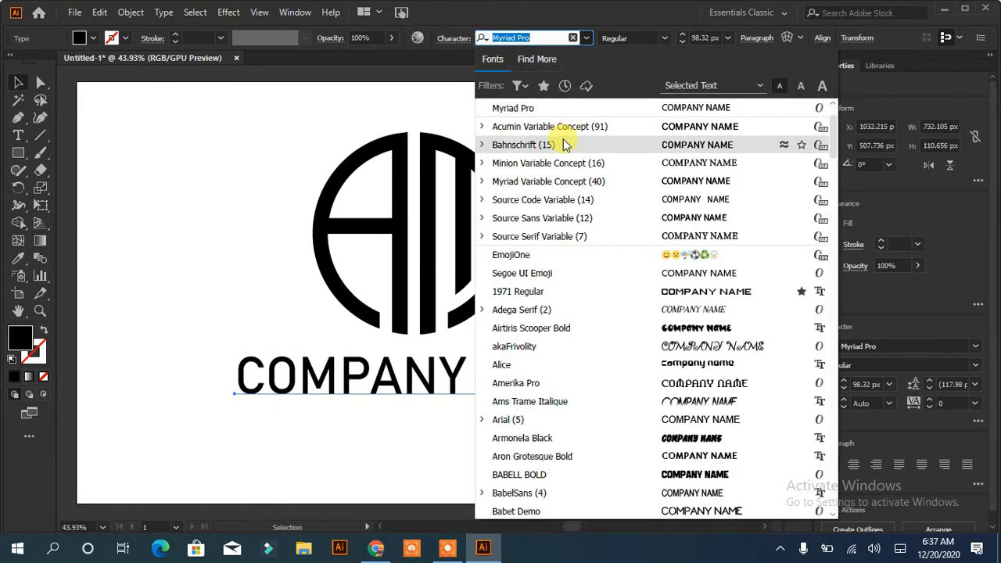
{"action": "type", "text": "IN"}
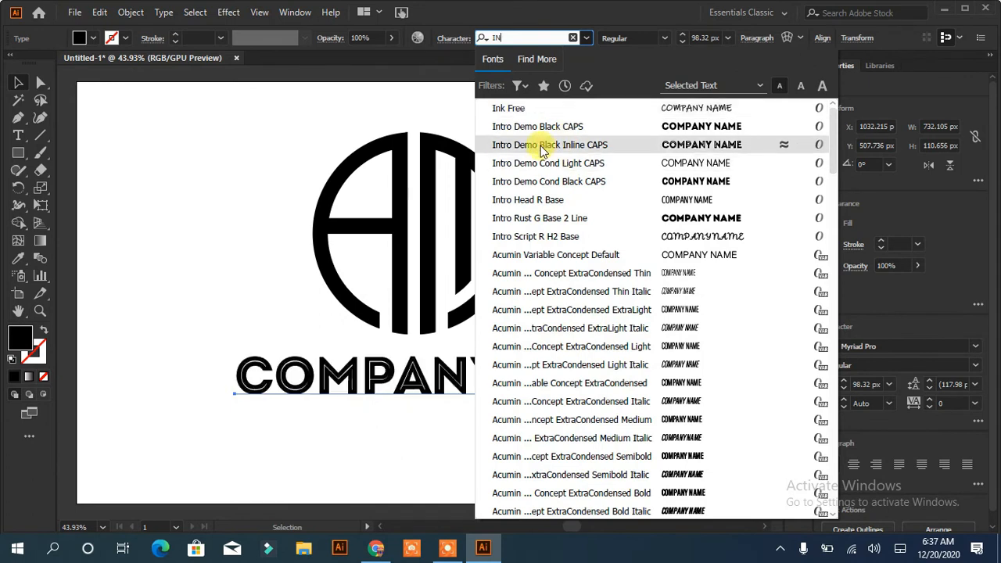
{"action": "left_click", "coordinate": [543, 128]}
Recenter the company name beneath the monogram and stretch it slightly taller
{"action": "left_click_drag", "start_coordinate": [493, 375], "coordinate": [465, 371]}
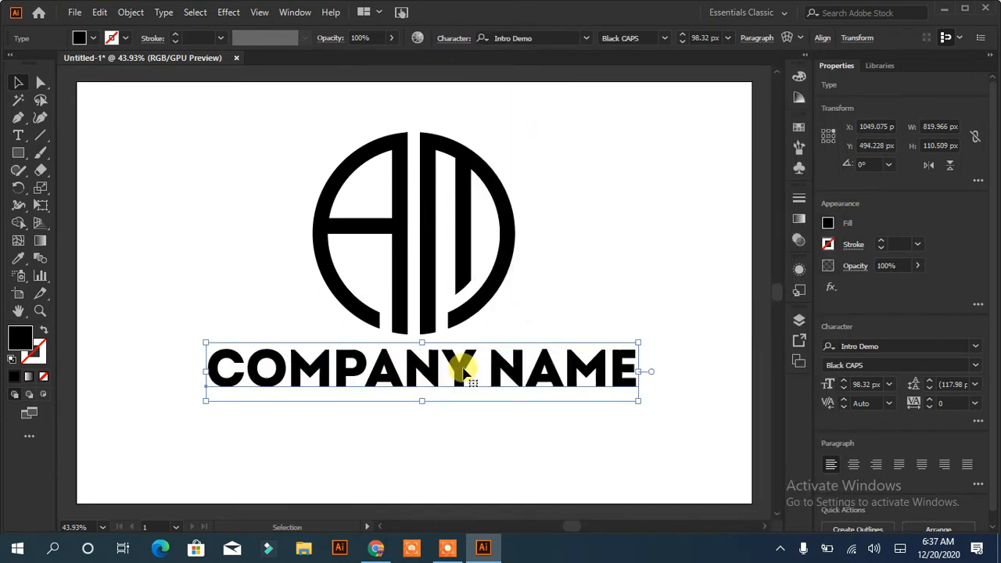
{"action": "left_click", "coordinate": [440, 398]}
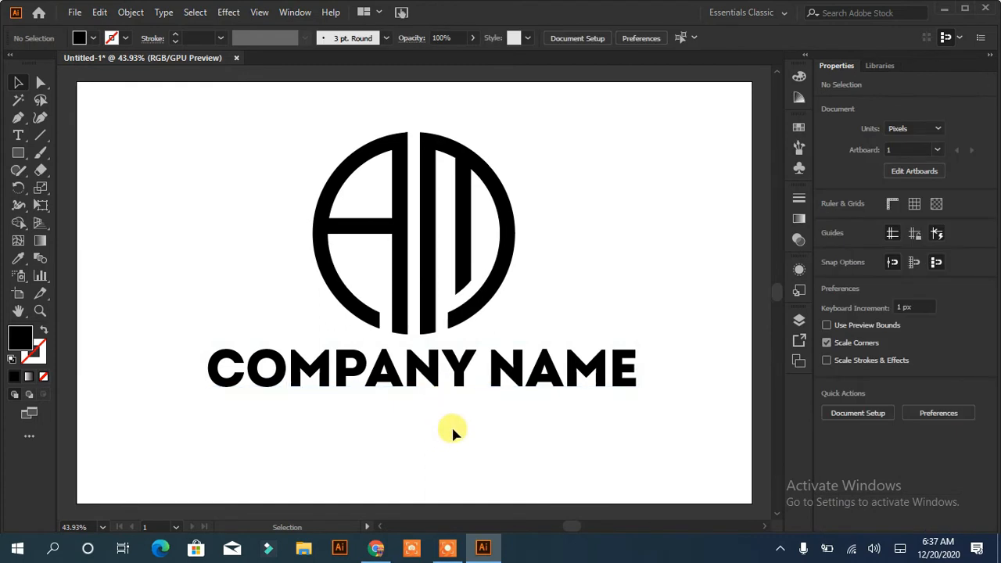
{"action": "left_click_drag", "start_coordinate": [438, 390], "coordinate": [429, 387]}
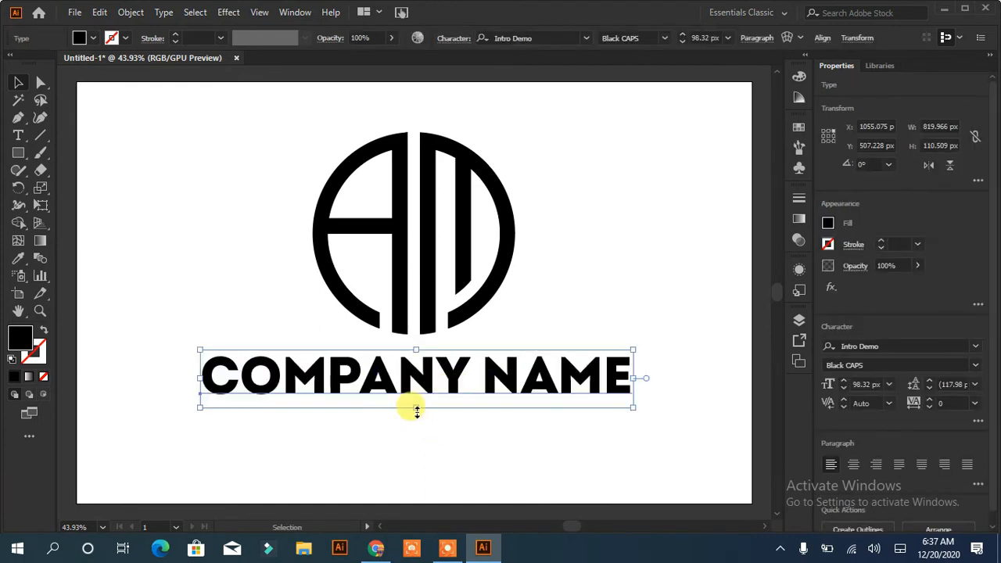
{"action": "left_click_drag", "start_coordinate": [410, 406], "coordinate": [411, 414]}
{"action": "left_click", "coordinate": [434, 451]}
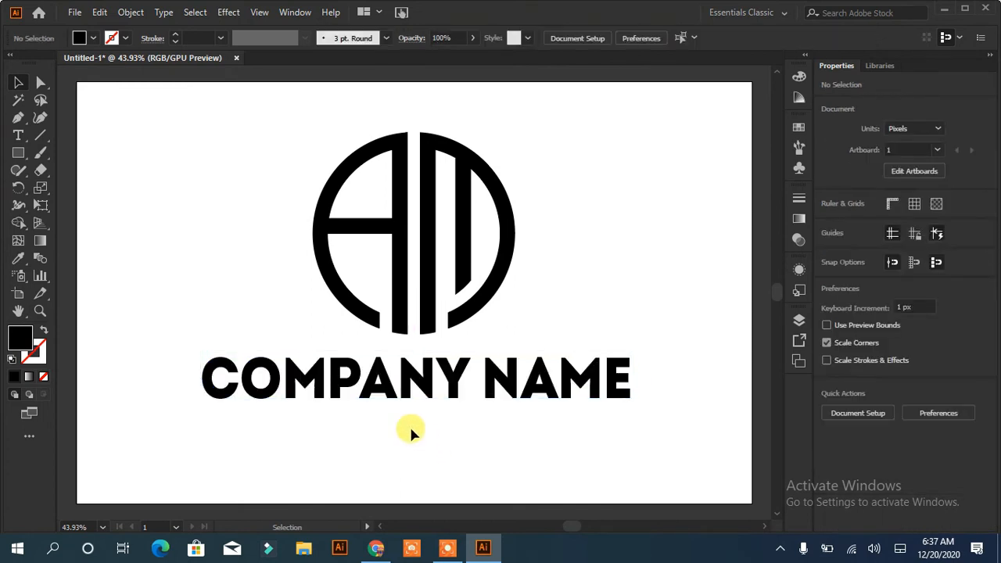
Add the text SLOGAN HERE, enlarged to about 36 px and centered beneath the company name
{"action": "left_click", "coordinate": [18, 135]}
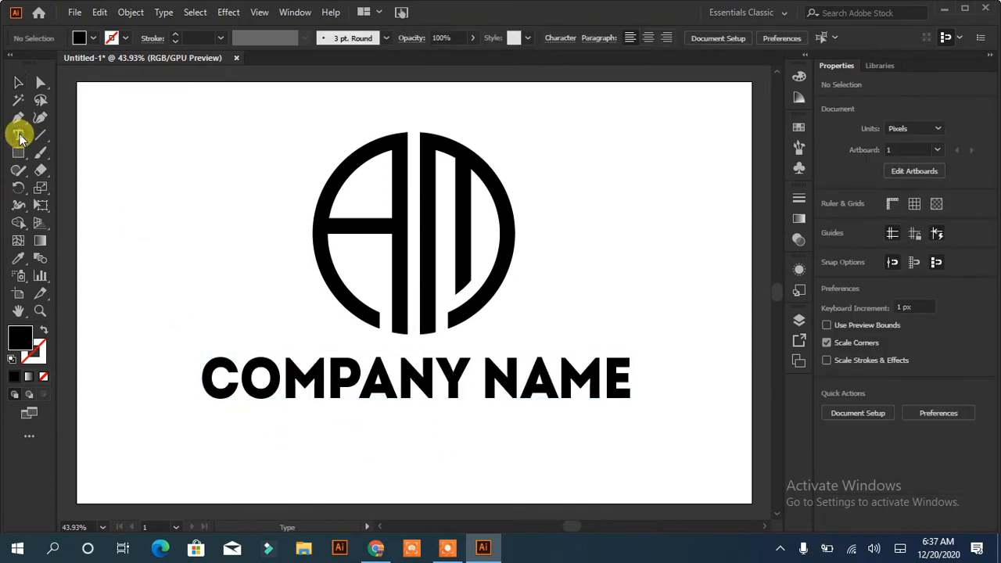
{"action": "left_click", "coordinate": [95, 192]}
{"action": "type", "text": "S"}
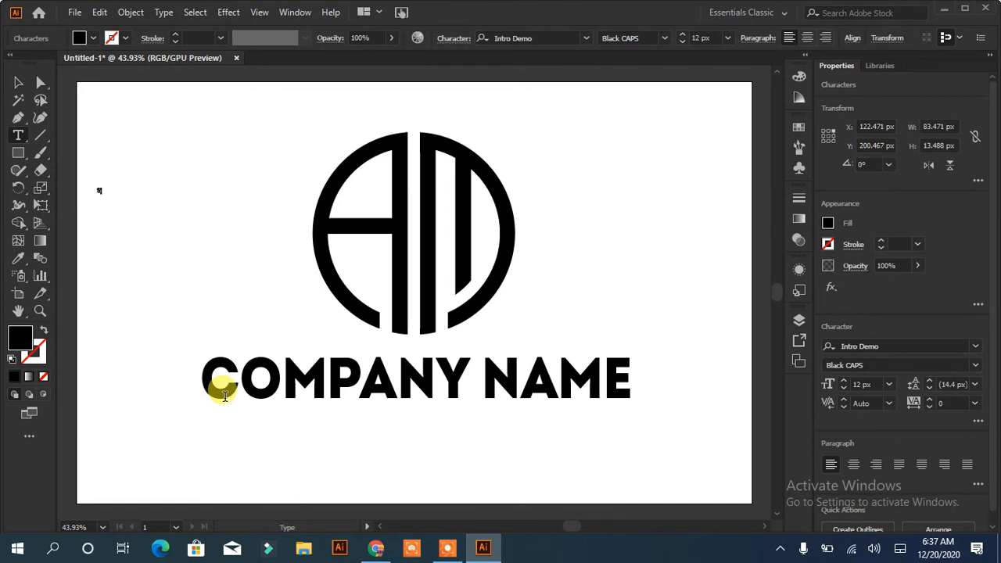
{"action": "type", "text": "LOGAN HERE"}
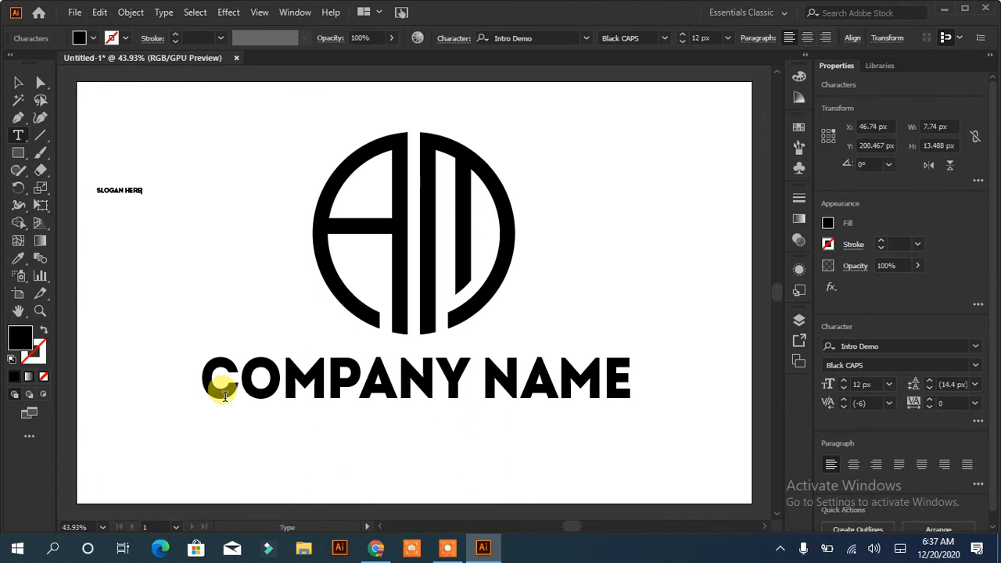
{"action": "left_click", "coordinate": [18, 82]}
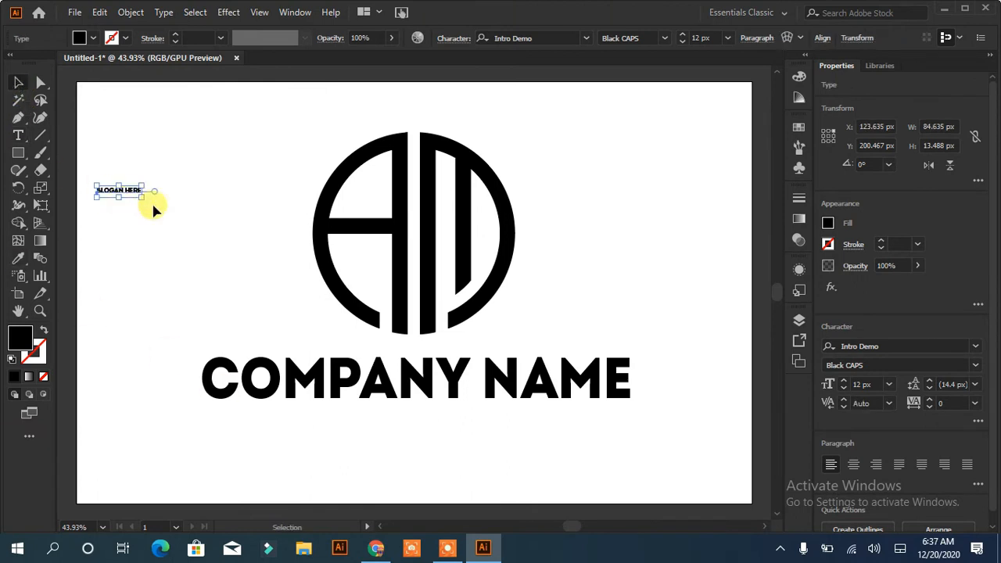
{"action": "left_click_drag", "start_coordinate": [144, 200], "coordinate": [228, 252]}
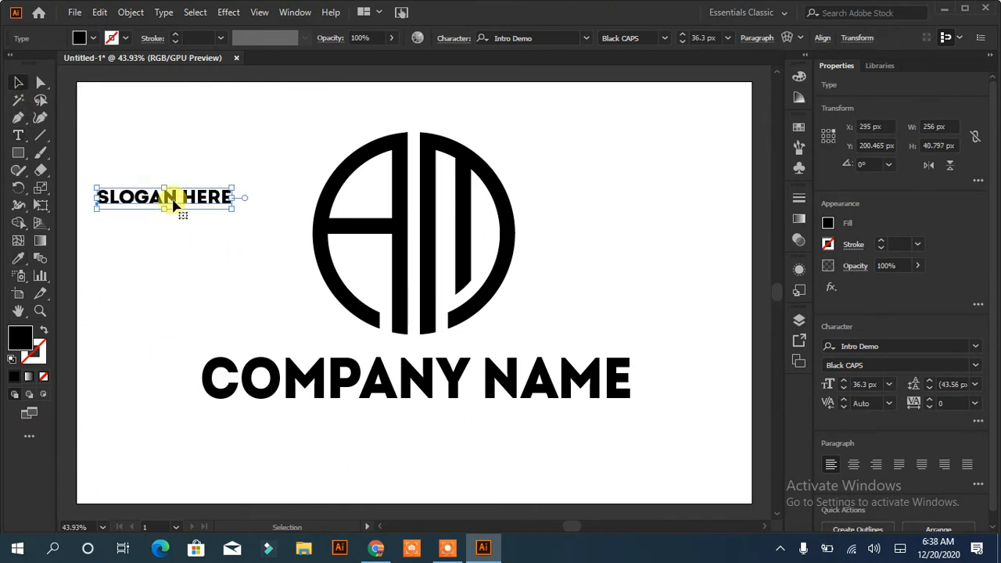
{"action": "left_click_drag", "start_coordinate": [173, 201], "coordinate": [416, 422]}
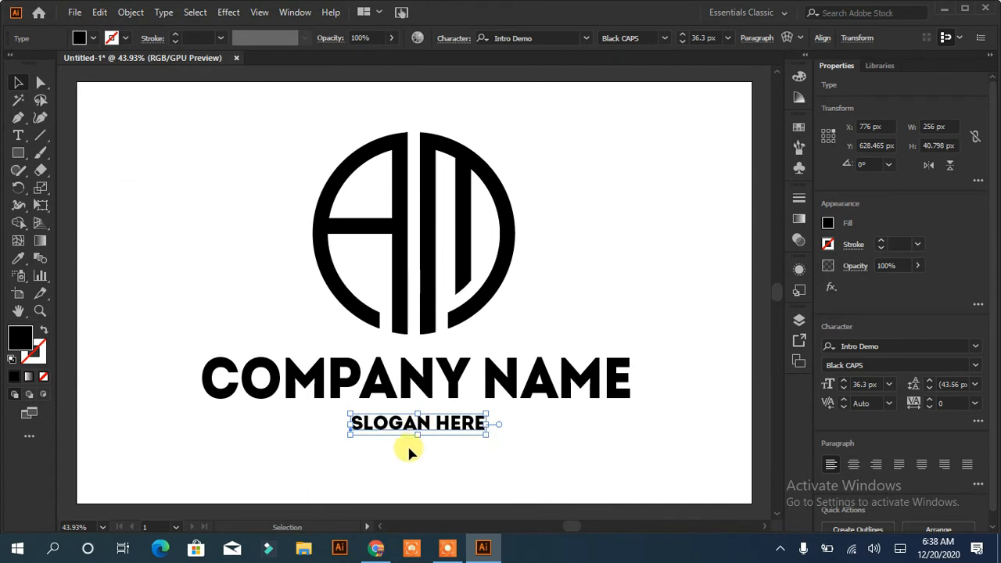
Set the slogan to 49 px in Source Sans Variable Bold and recenter it beneath the company name
{"action": "left_click", "coordinate": [843, 380]}
{"action": "left_click", "coordinate": [587, 41]}
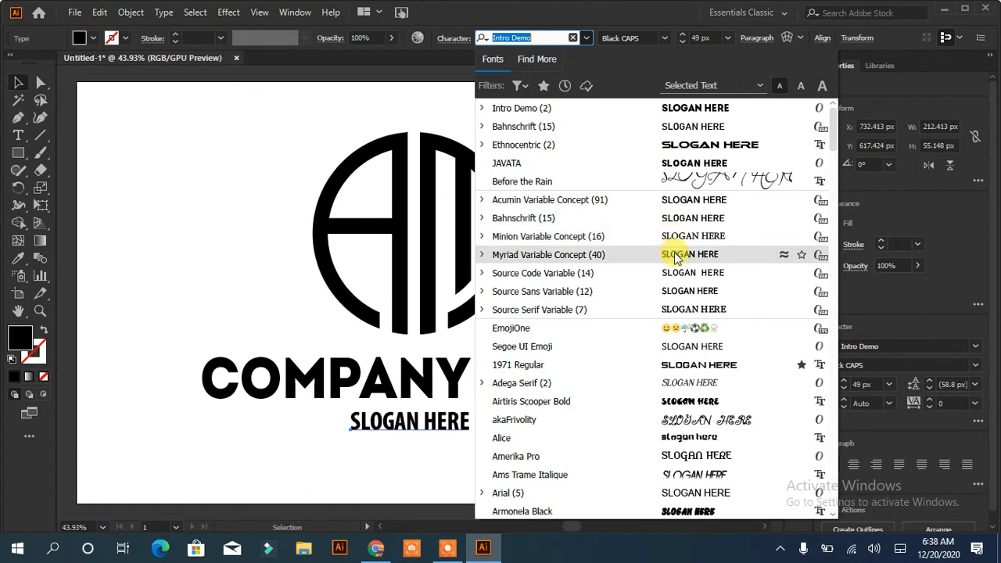
{"action": "left_click", "coordinate": [679, 291]}
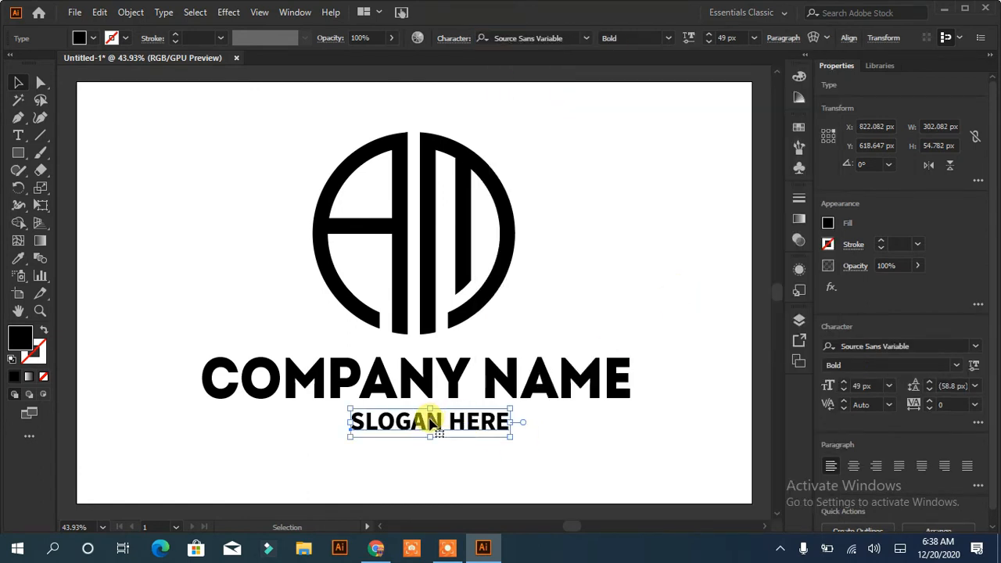
{"action": "left_click_drag", "start_coordinate": [429, 419], "coordinate": [416, 419]}
Enlarge the slogan text further and move it slightly down, centered beneath the company name
{"action": "left_click", "coordinate": [844, 382]}
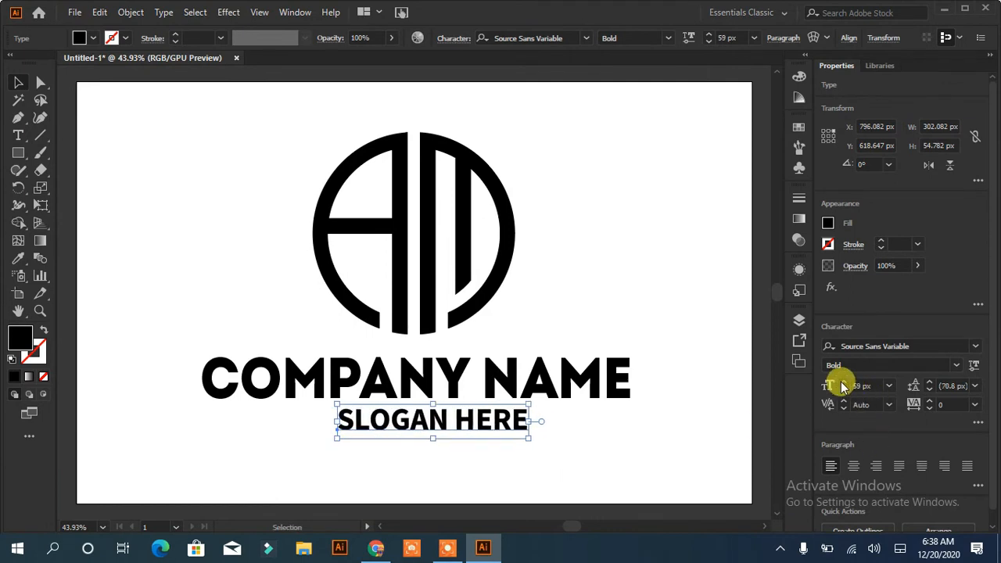
{"action": "left_click_drag", "start_coordinate": [439, 423], "coordinate": [418, 432]}
{"action": "left_click", "coordinate": [543, 441]}
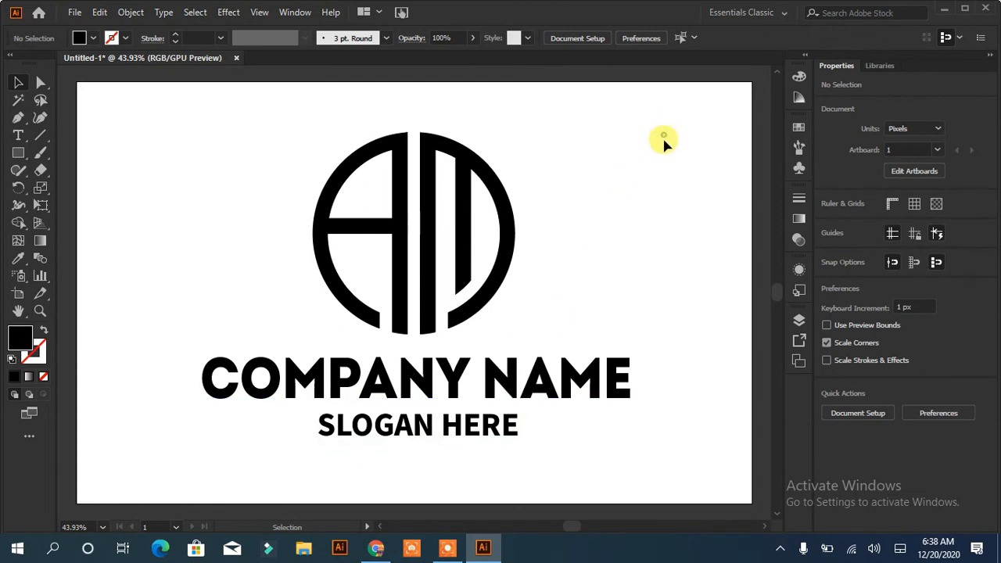
Select the monogram, company name and slogan, and align their horizontal centers
{"action": "left_click_drag", "start_coordinate": [664, 143], "coordinate": [261, 274]}
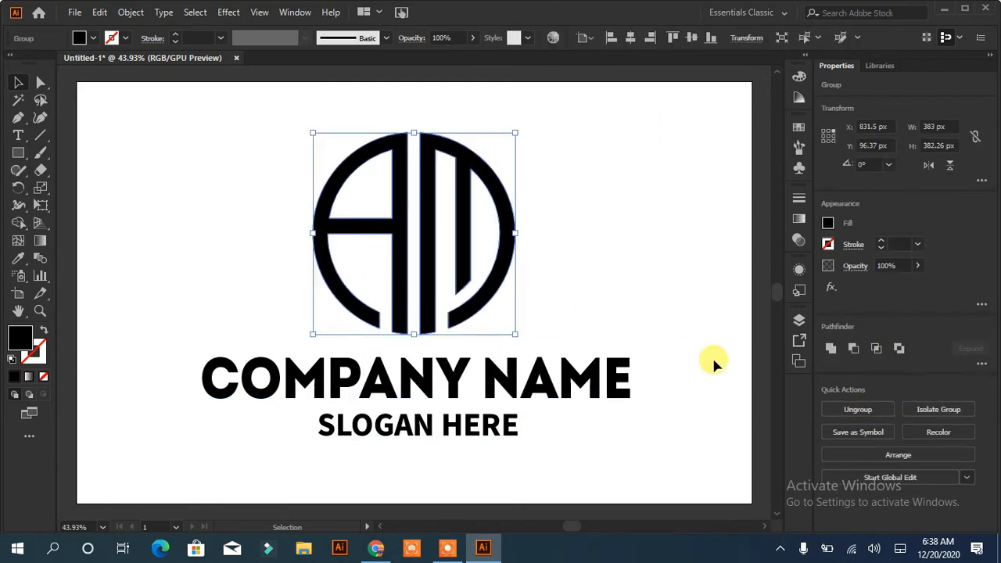
{"action": "left_click_drag", "start_coordinate": [658, 157], "coordinate": [168, 391]}
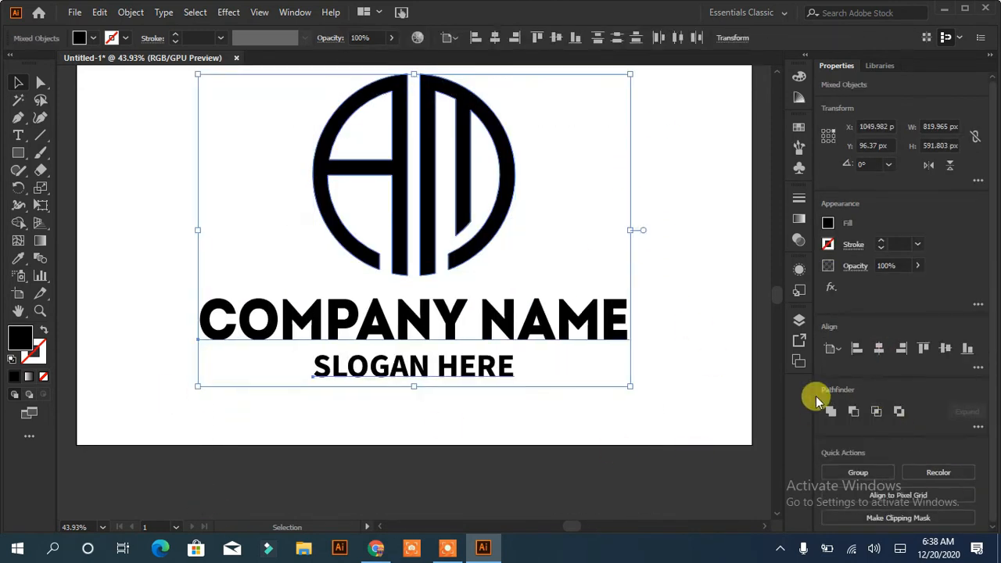
{"action": "left_click", "coordinate": [664, 395]}
Scale the monogram and both text lines together to about 595 px wide and move them near the artboard's center
{"action": "left_click_drag", "start_coordinate": [599, 120], "coordinate": [168, 380]}
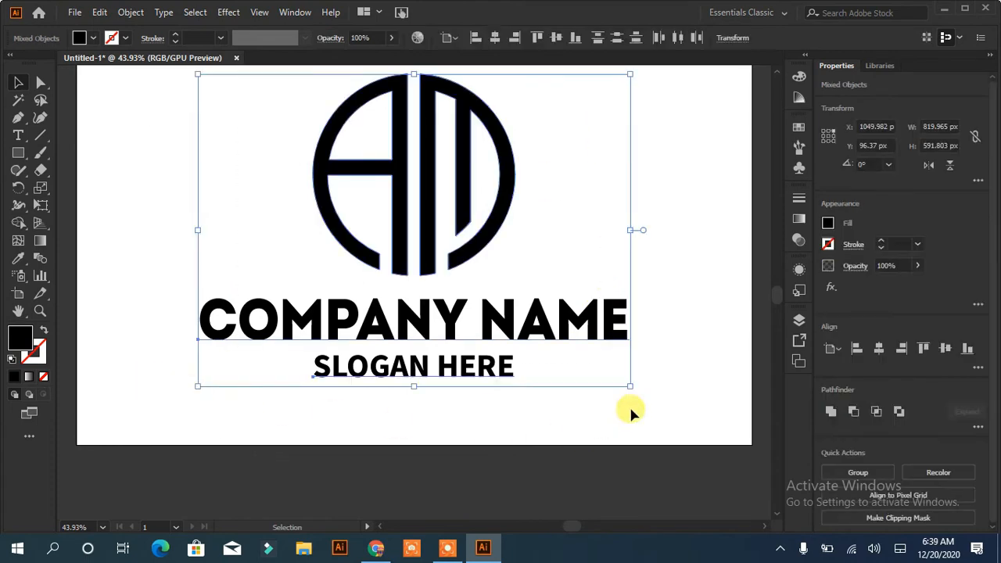
{"action": "left_click_drag", "start_coordinate": [629, 385], "coordinate": [519, 302]}
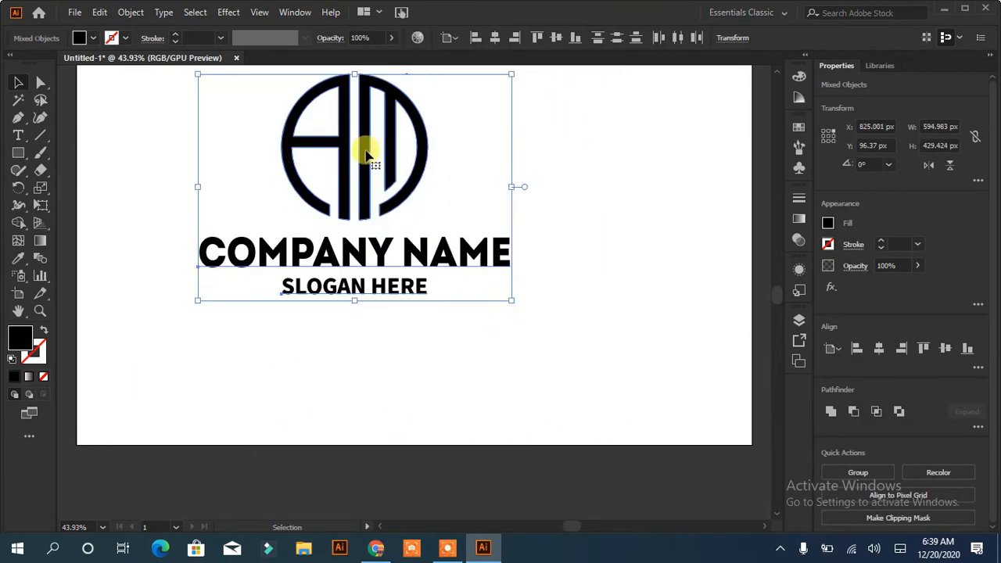
{"action": "left_click_drag", "start_coordinate": [365, 150], "coordinate": [444, 219]}
{"action": "key", "text": "ctrl+0"}
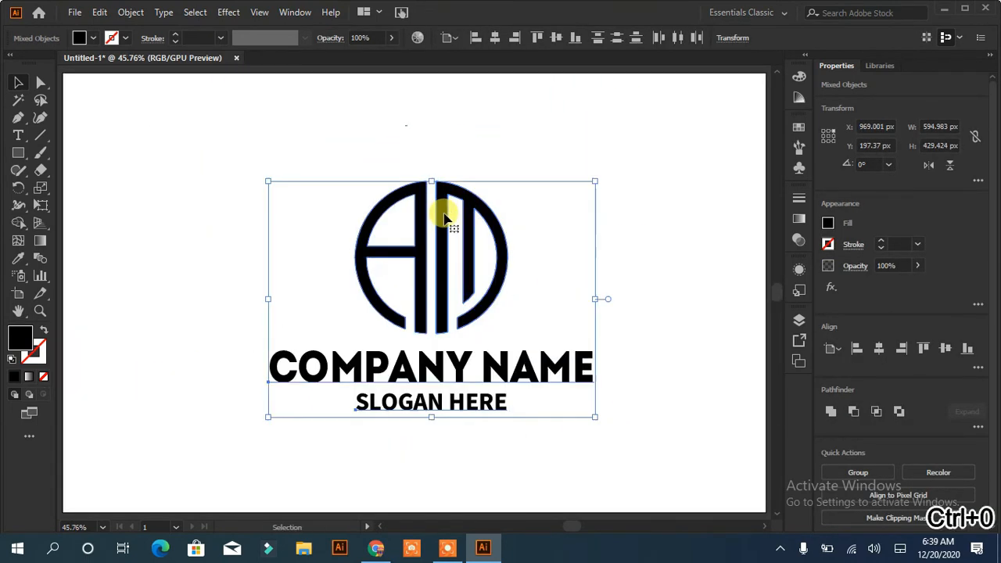
{"action": "left_click_drag", "start_coordinate": [443, 270], "coordinate": [438, 241]}
{"action": "left_click", "coordinate": [577, 413]}
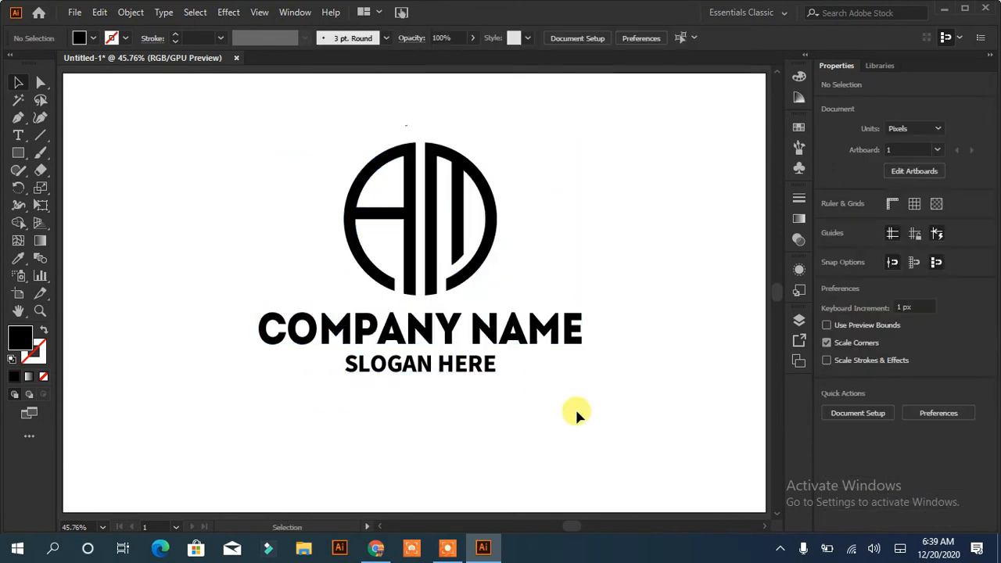
Fill the AM monogram with the purple swatch
{"action": "left_click", "coordinate": [454, 333]}
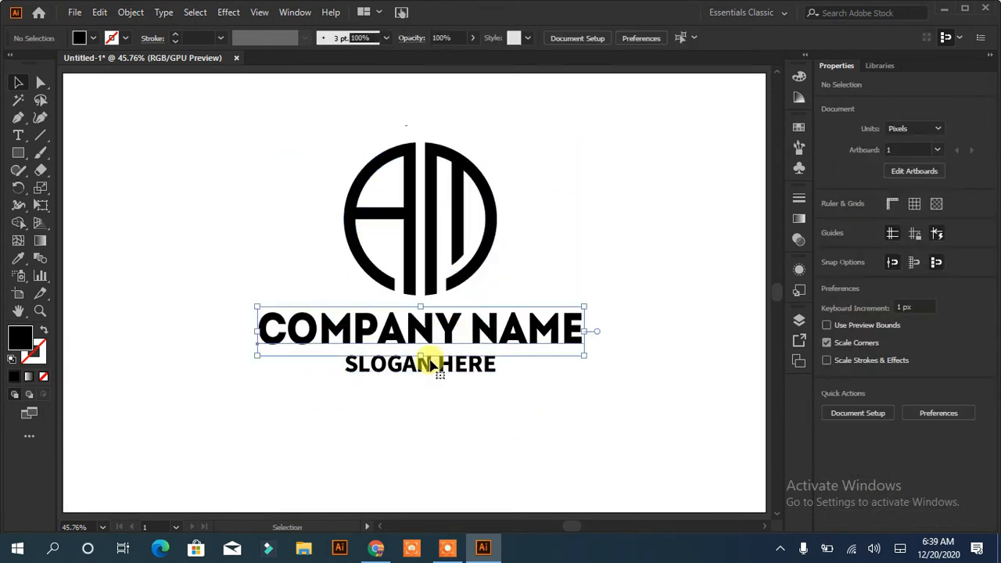
{"action": "left_click", "coordinate": [347, 212]}
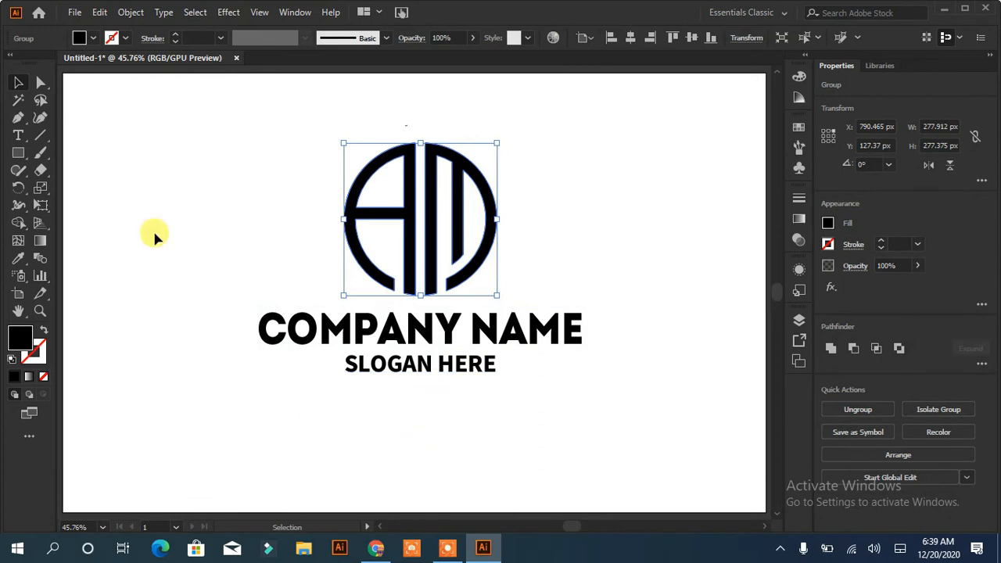
{"action": "left_click", "coordinate": [83, 37]}
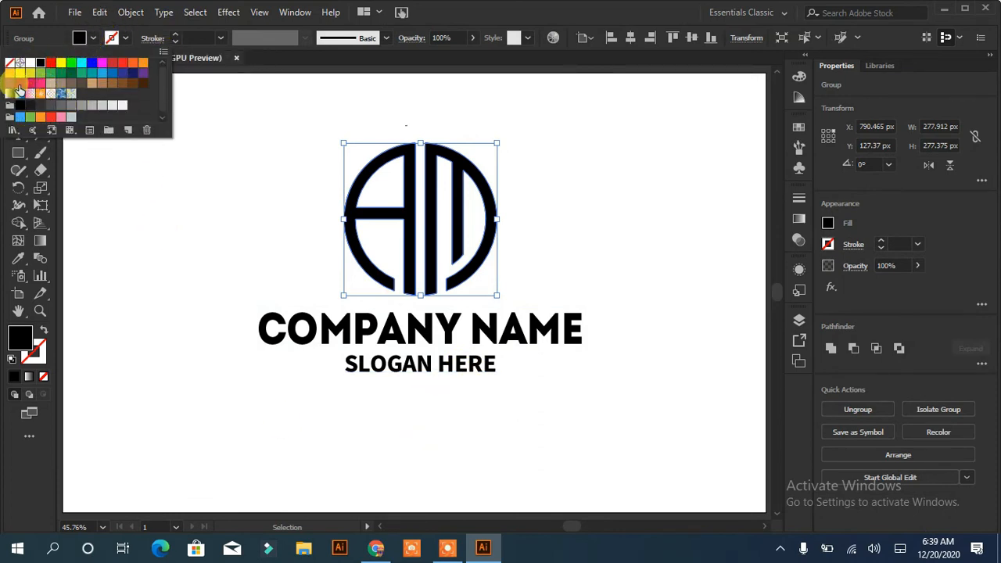
{"action": "left_click", "coordinate": [12, 89]}
{"action": "left_click", "coordinate": [589, 209]}
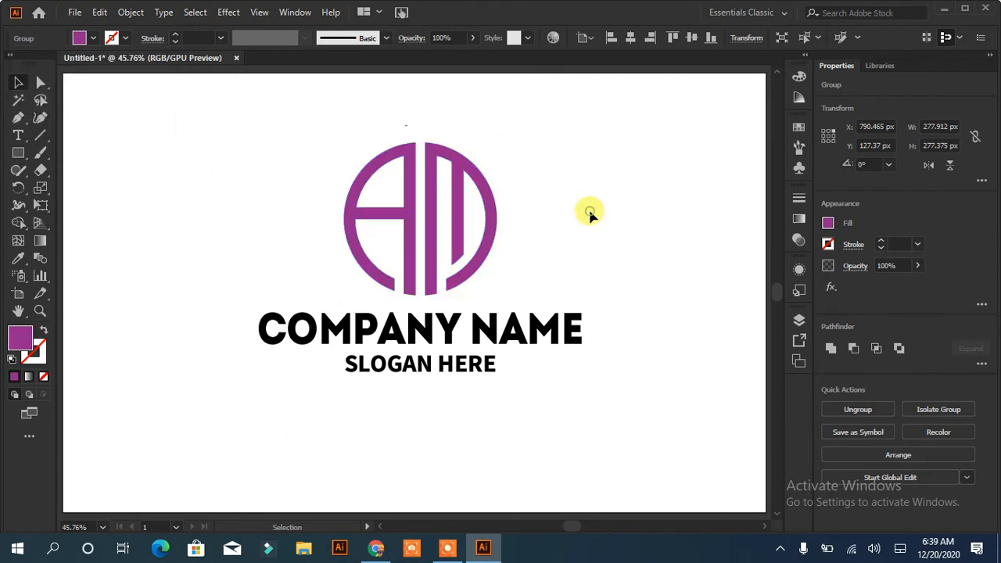
Ungroup the monogram and select its M half separately
{"action": "left_click", "coordinate": [429, 218]}
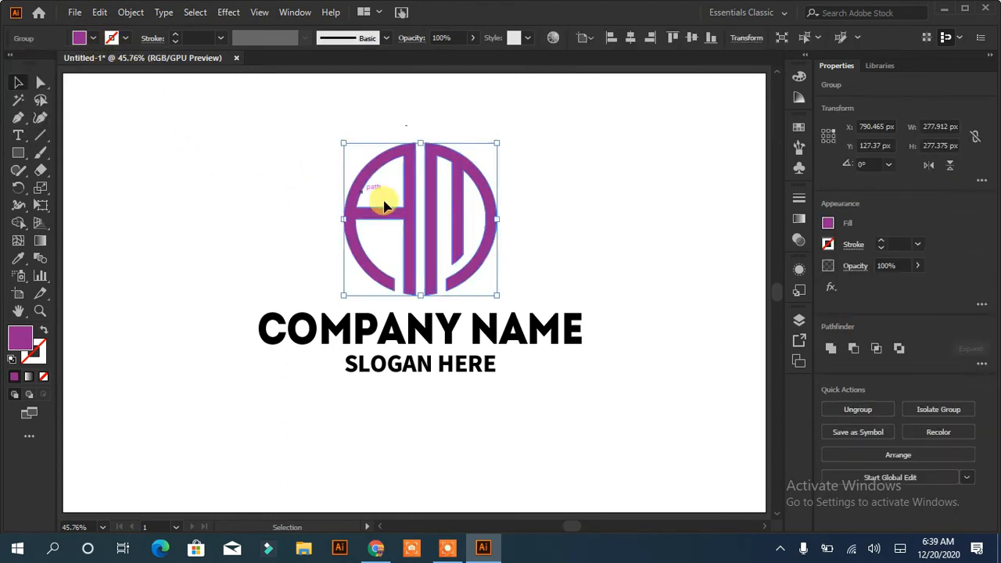
{"action": "right_click", "coordinate": [438, 206]}
{"action": "left_click", "coordinate": [480, 324]}
{"action": "left_click", "coordinate": [491, 228]}
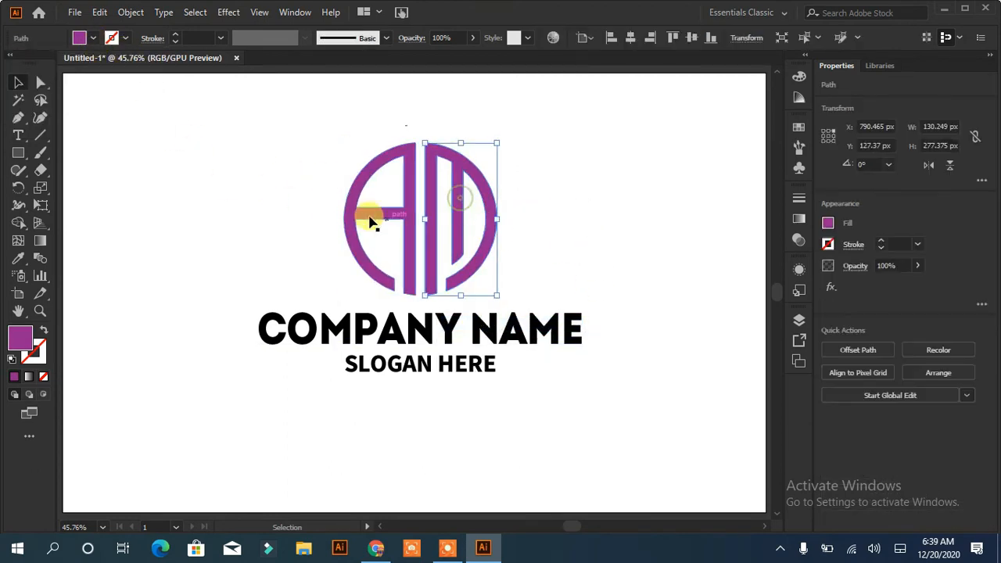
Fill the monogram's M half with the teal swatch R=0 G=169 B=157 and deselect it
{"action": "left_click", "coordinate": [93, 39]}
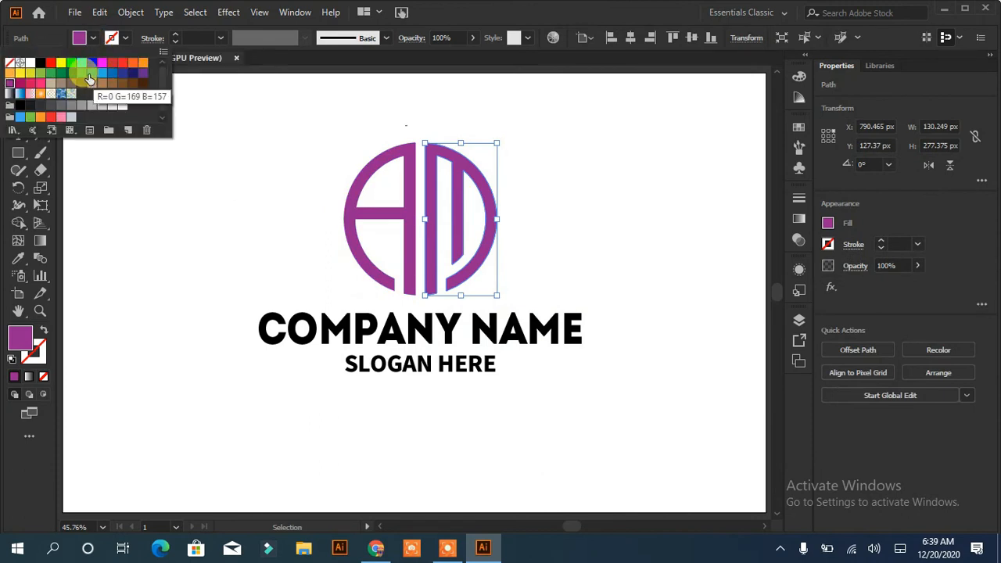
{"action": "left_click", "coordinate": [91, 74]}
{"action": "left_click", "coordinate": [235, 227]}
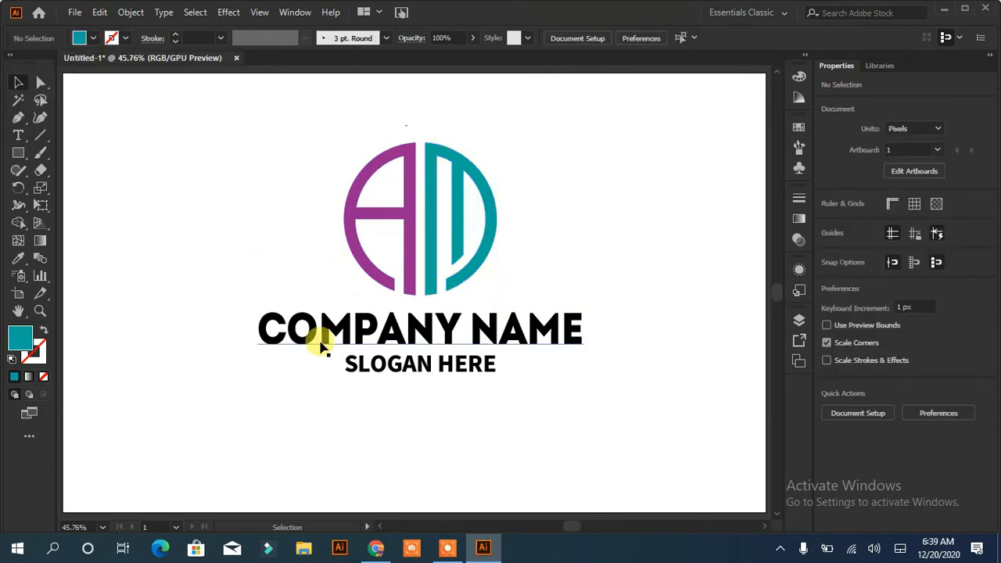
Recolor the word COMPANY with the purple sampled from the monogram's A half using the Eyedropper
{"action": "left_click", "coordinate": [371, 332]}
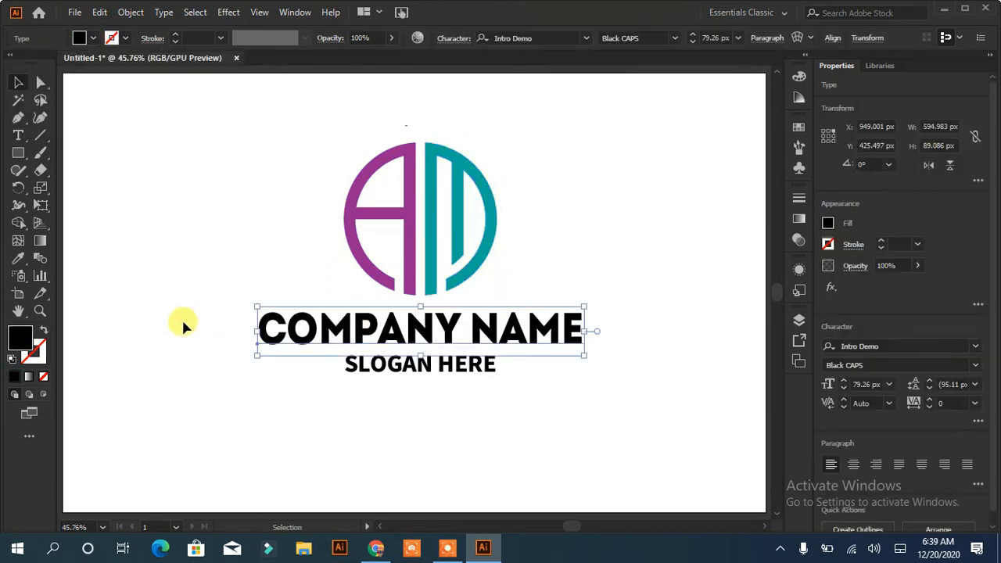
{"action": "left_click", "coordinate": [18, 135]}
{"action": "left_click_drag", "start_coordinate": [259, 325], "coordinate": [456, 319]}
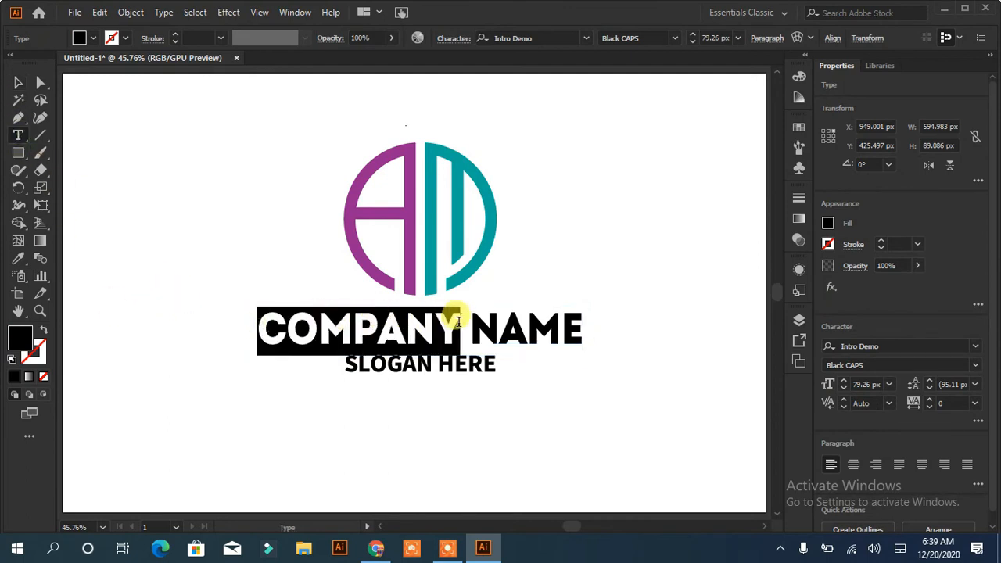
{"action": "left_click", "coordinate": [18, 258]}
{"action": "left_click", "coordinate": [347, 210]}
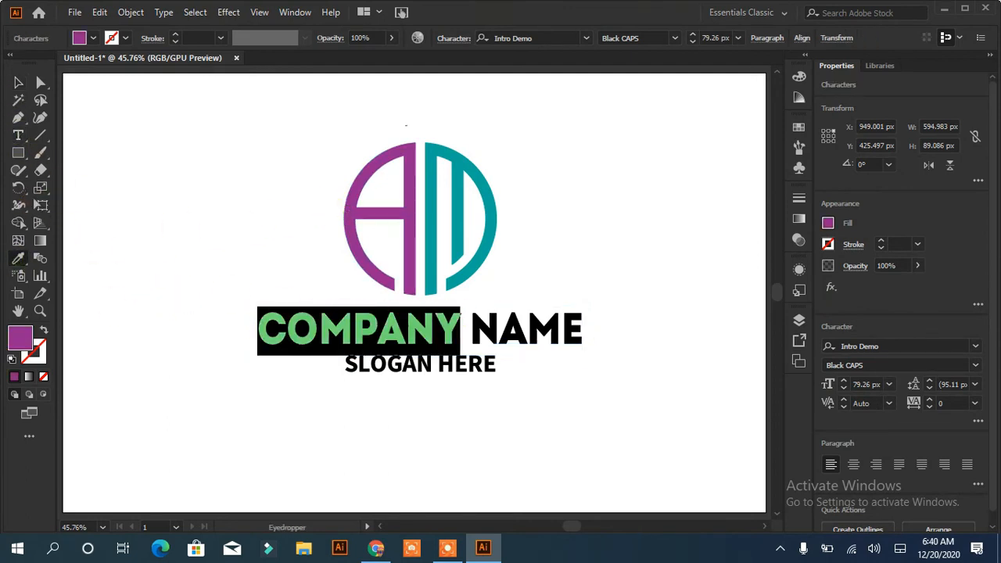
{"action": "left_click", "coordinate": [18, 82]}
Recolor the word NAME with the teal sampled from the monogram's M half using the Eyedropper
{"action": "left_click", "coordinate": [18, 136]}
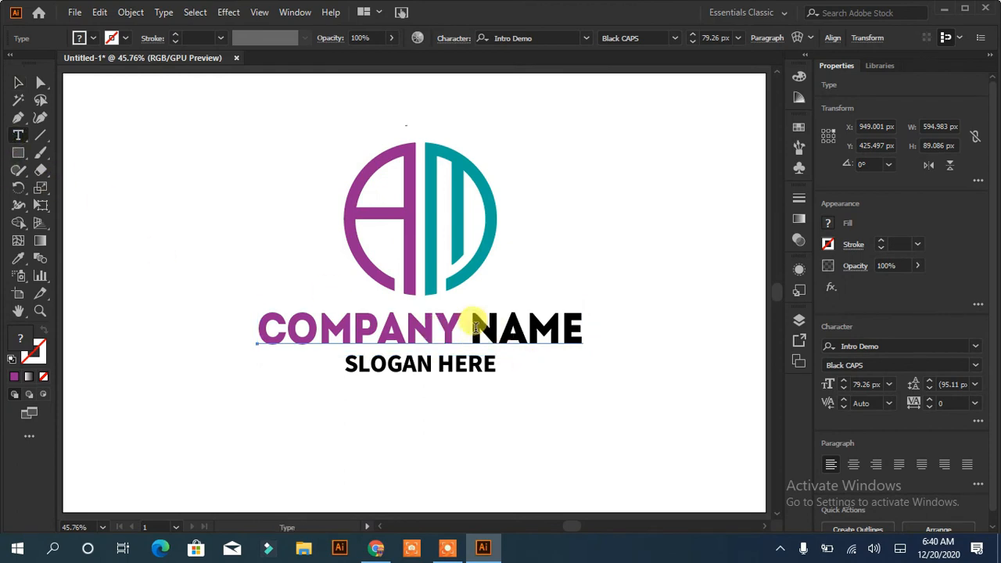
{"action": "left_click_drag", "start_coordinate": [475, 324], "coordinate": [608, 328]}
{"action": "left_click", "coordinate": [18, 258]}
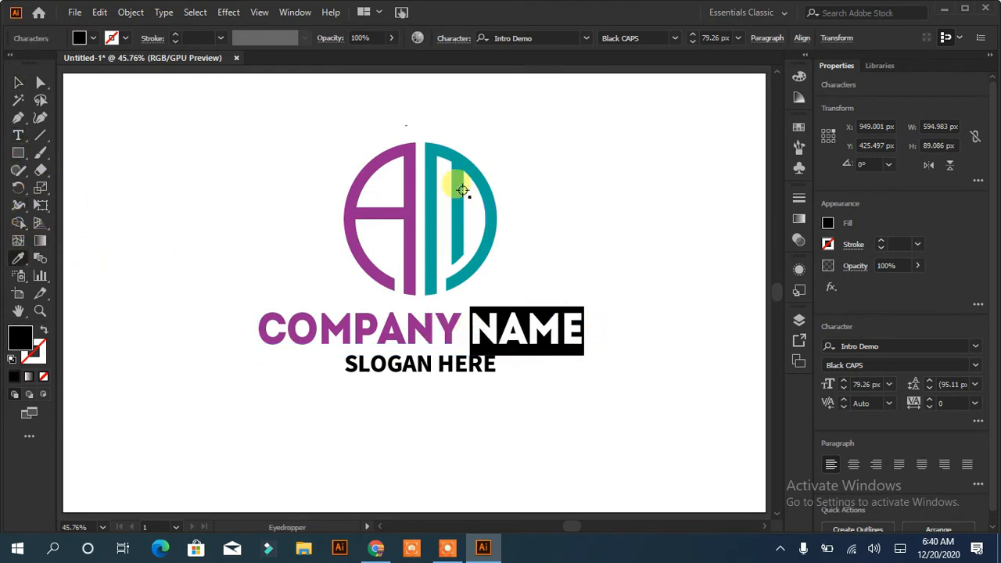
{"action": "left_click", "coordinate": [454, 172]}
{"action": "left_click", "coordinate": [19, 85]}
{"action": "left_click", "coordinate": [174, 287]}
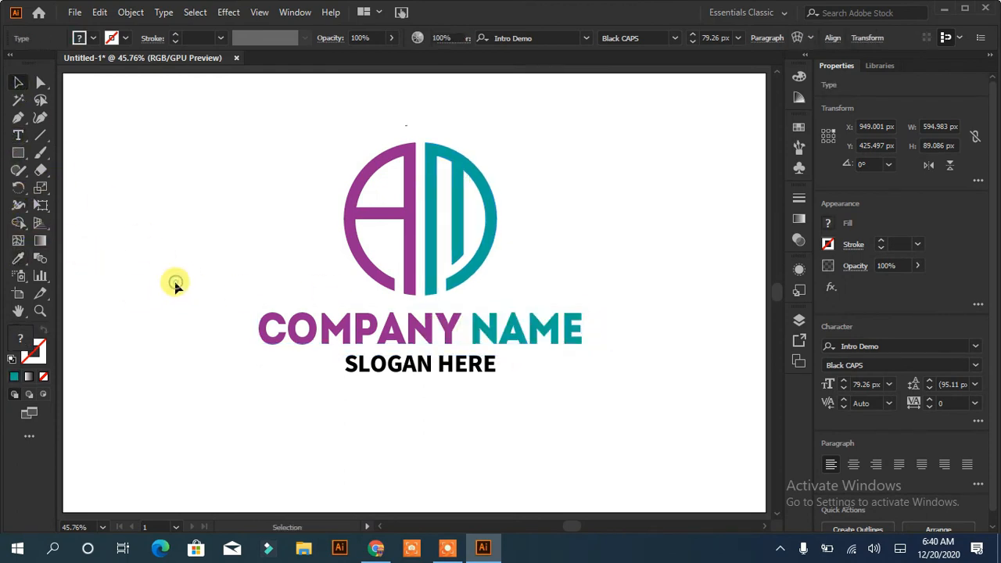
Fill the SLOGAN HERE text with a light gray swatch and deselect it
{"action": "left_click", "coordinate": [429, 371]}
{"action": "left_click", "coordinate": [93, 39]}
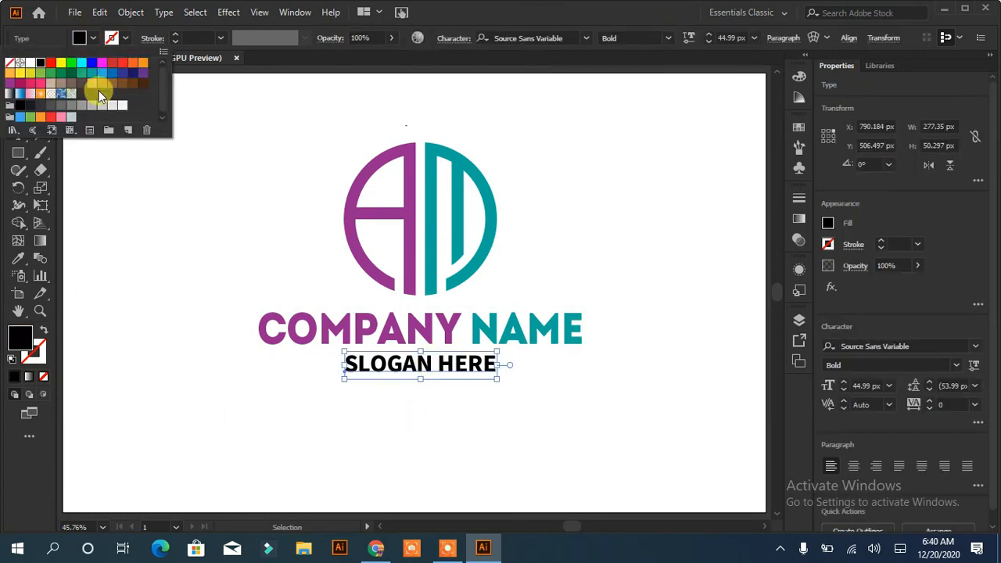
{"action": "left_click", "coordinate": [101, 107]}
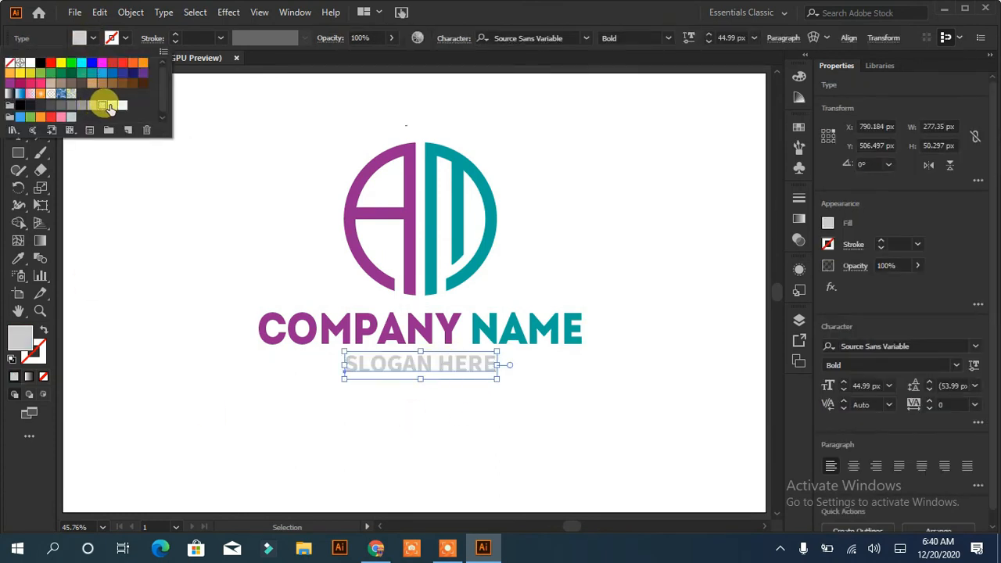
{"action": "left_click", "coordinate": [110, 106]}
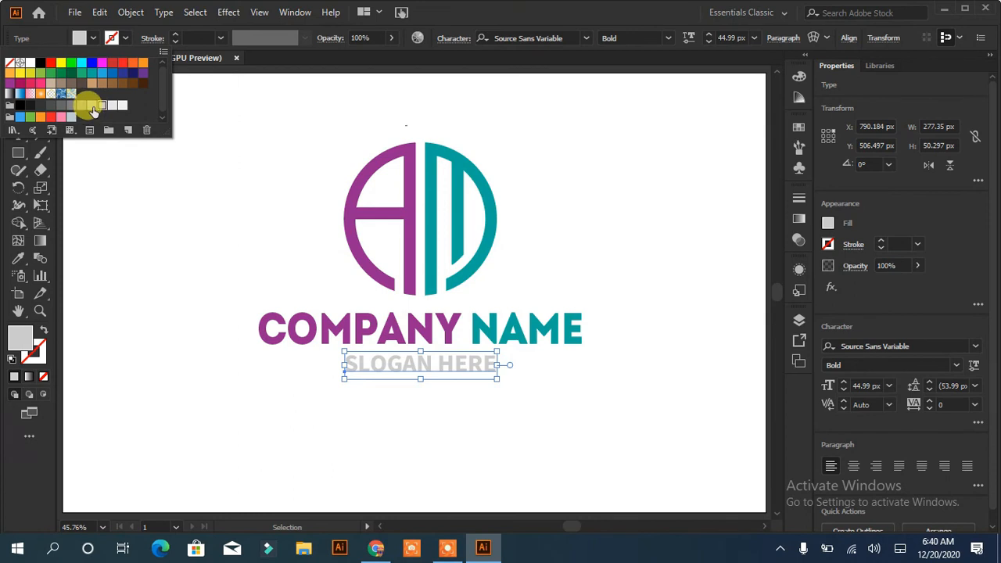
{"action": "left_click", "coordinate": [93, 110]}
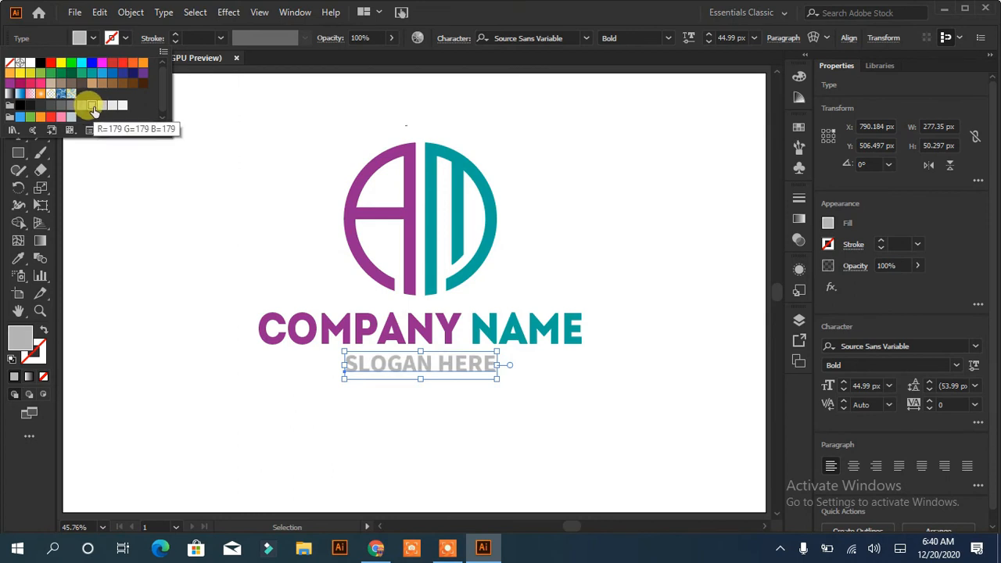
{"action": "left_click", "coordinate": [224, 232]}
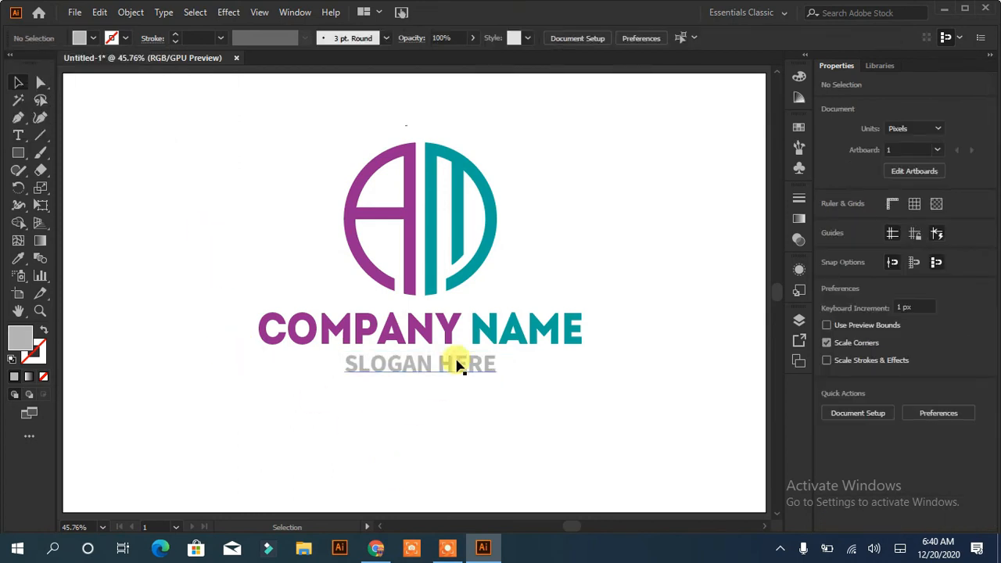
Select the whole logo and export it to the Logo design folder as the PNG AM LOGO DESIGN, using all artboards
{"action": "left_click_drag", "start_coordinate": [620, 143], "coordinate": [212, 400]}
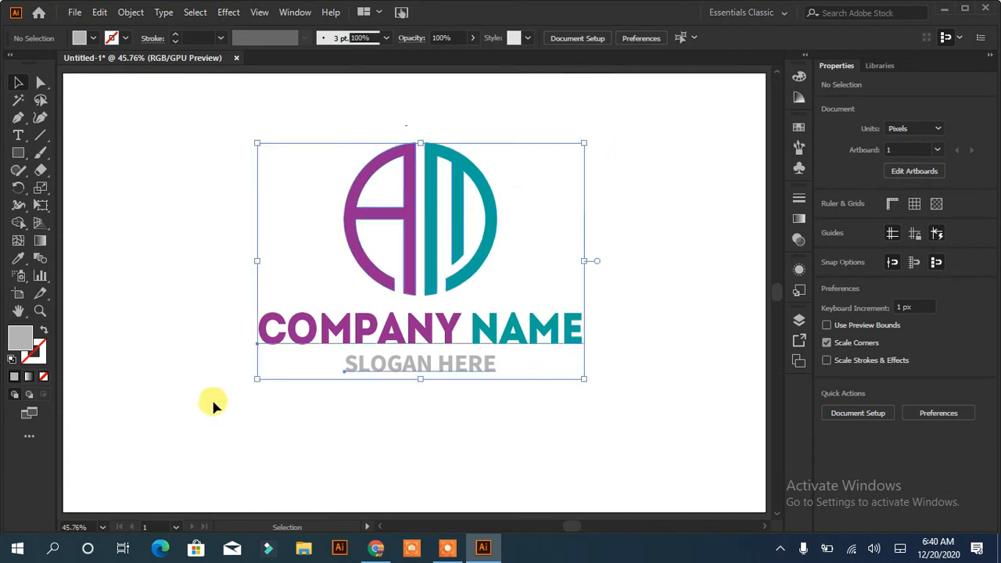
{"action": "left_click", "coordinate": [74, 12]}
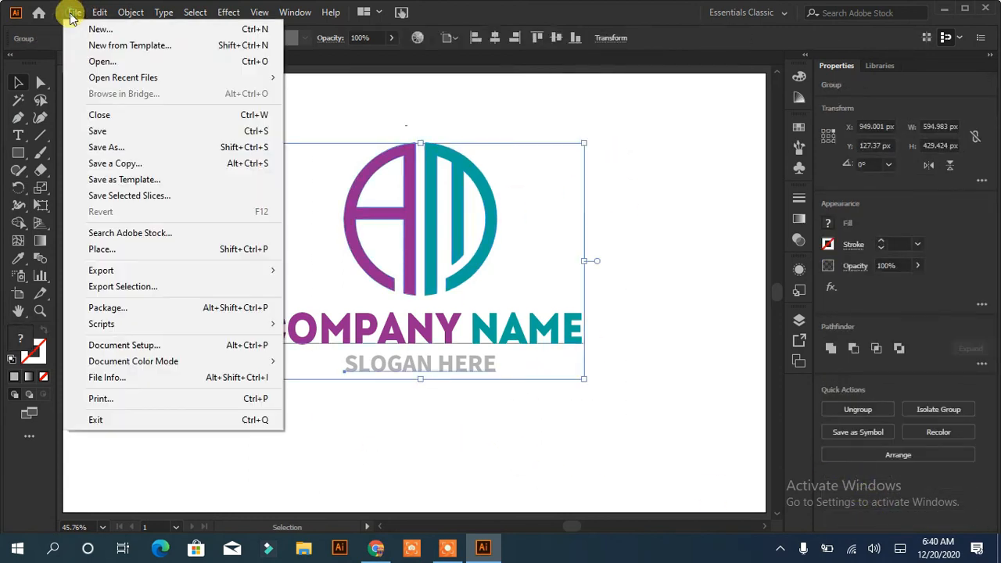
{"action": "mouse_move", "coordinate": [134, 270]}
{"action": "left_click", "coordinate": [339, 286]}
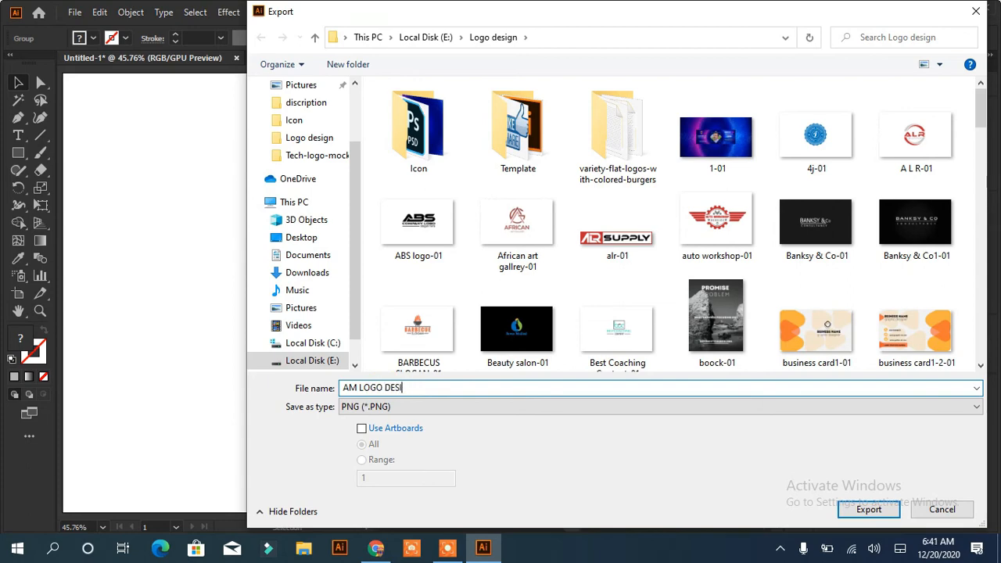
{"action": "left_click", "coordinate": [362, 428]}
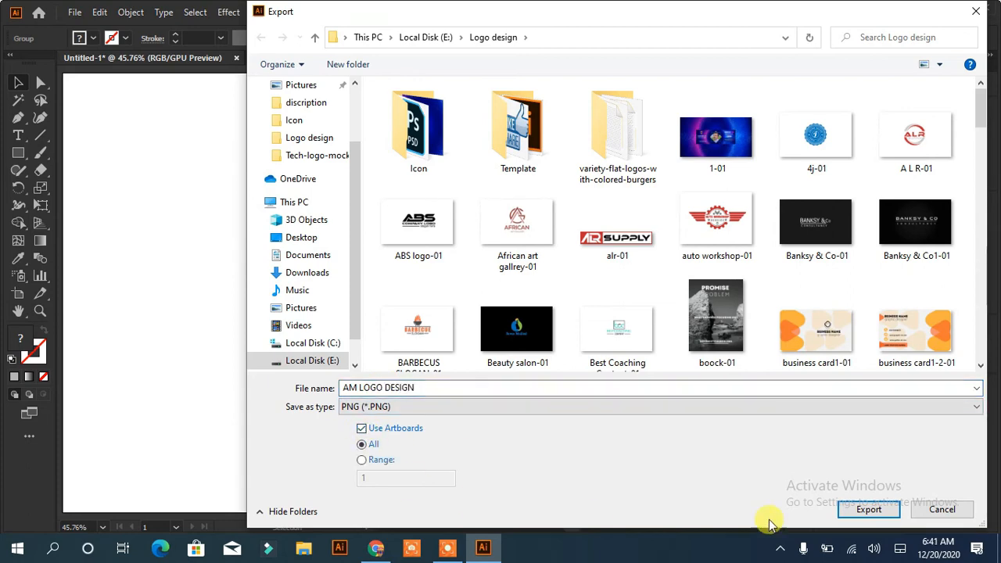
{"action": "left_click", "coordinate": [868, 509]}
{"action": "left_click", "coordinate": [507, 415]}
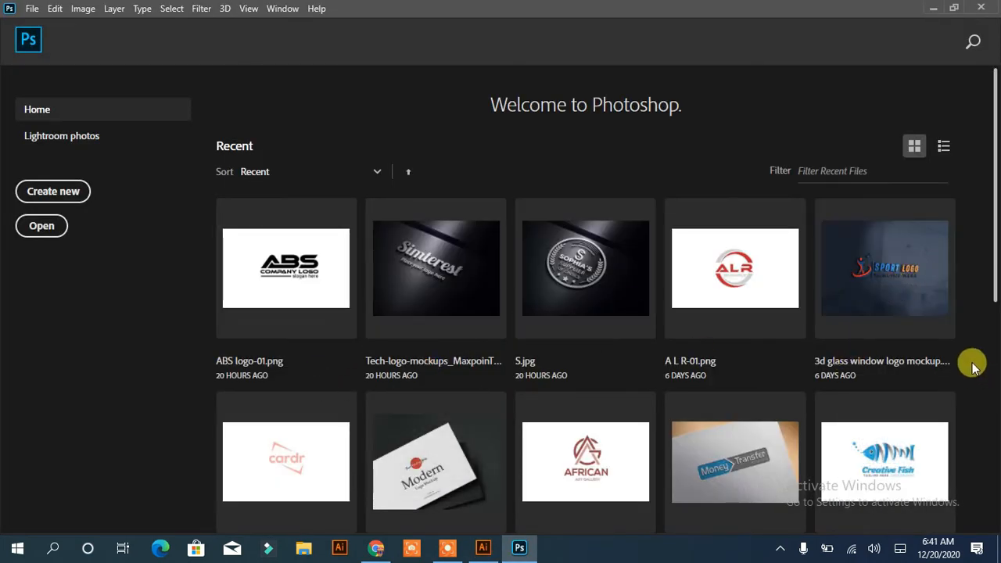
In Photoshop, open the recent 3d glass window logo mockup and the contents of its Your Logo21 smart object
{"action": "left_click_drag", "start_coordinate": [991, 217], "coordinate": [994, 248]}
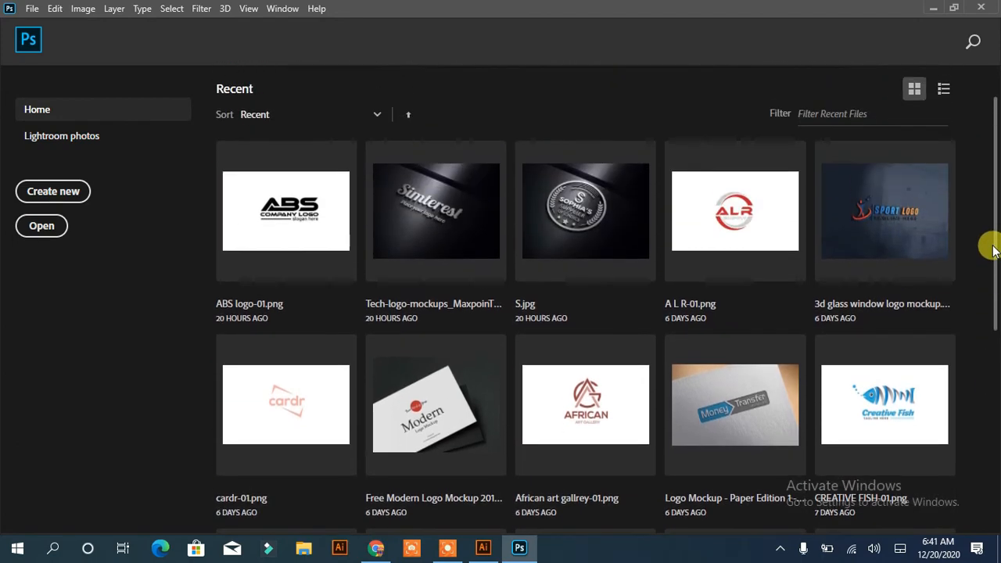
{"action": "left_click", "coordinate": [905, 224]}
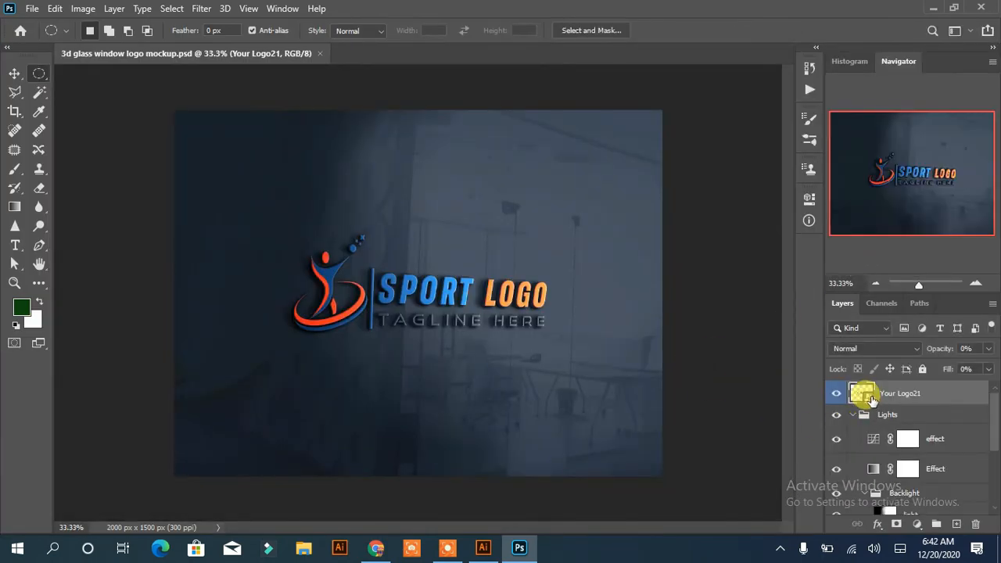
{"action": "double_click", "coordinate": [873, 399]}
Open the exported AM LOGO DESIGN-01 image from the Logo design folder
{"action": "left_click", "coordinate": [32, 9]}
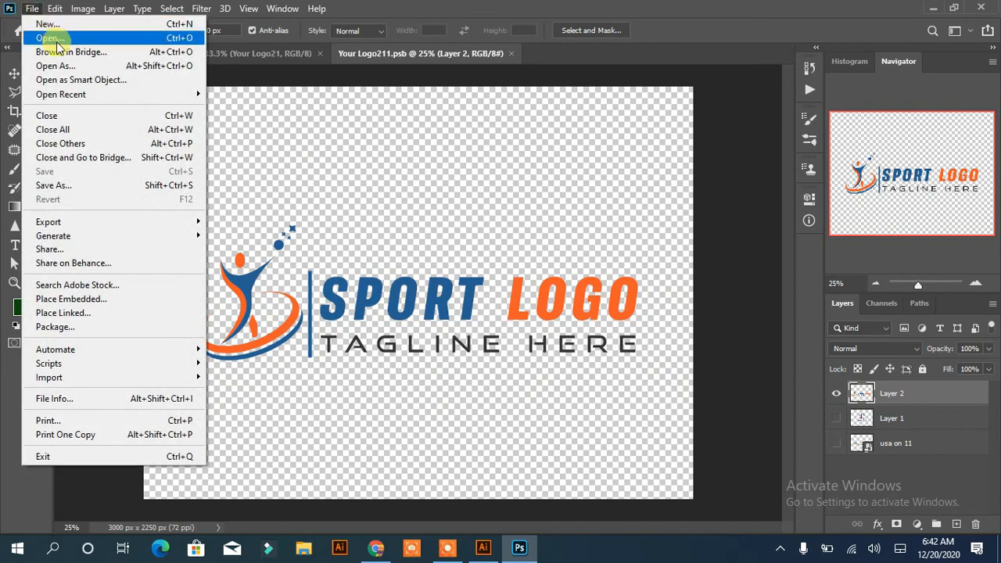
{"action": "left_click", "coordinate": [57, 40]}
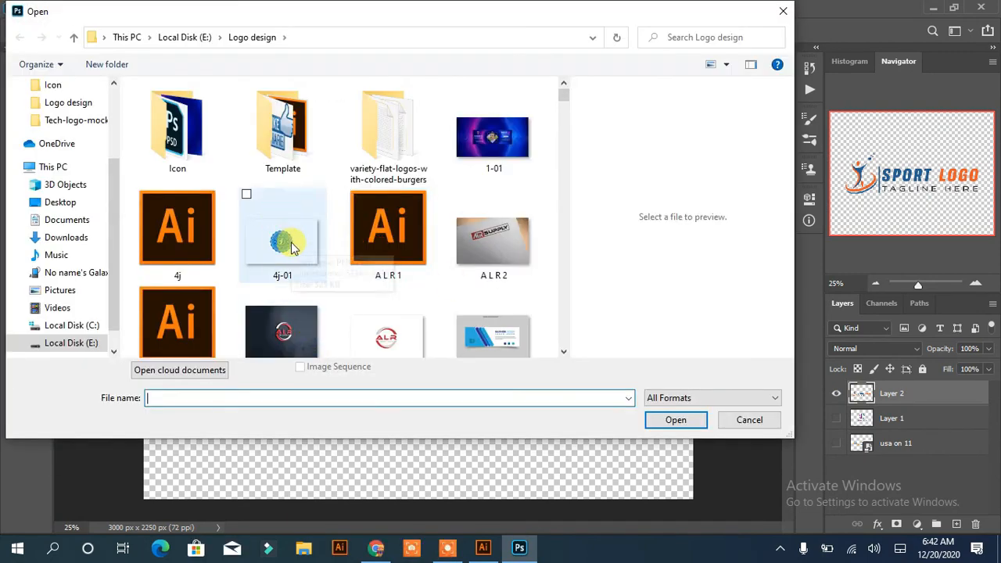
{"action": "type", "text": "AM"}
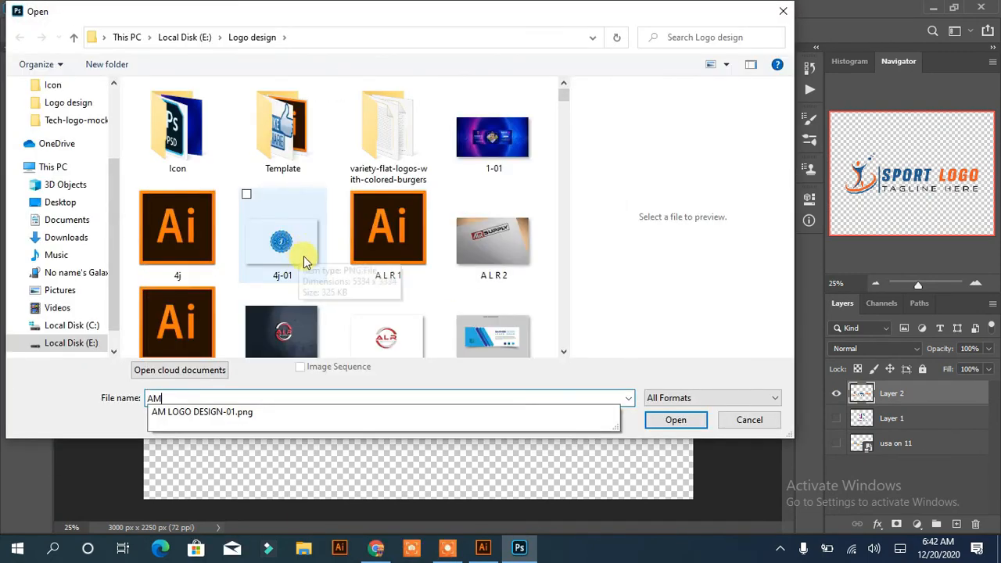
{"action": "left_click", "coordinate": [302, 254]}
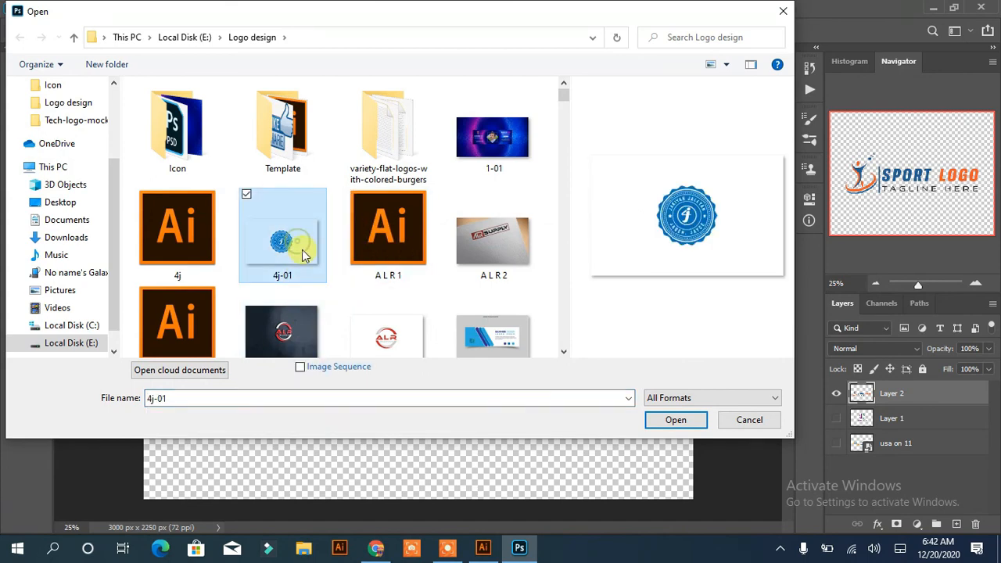
{"action": "type", "text": "am"}
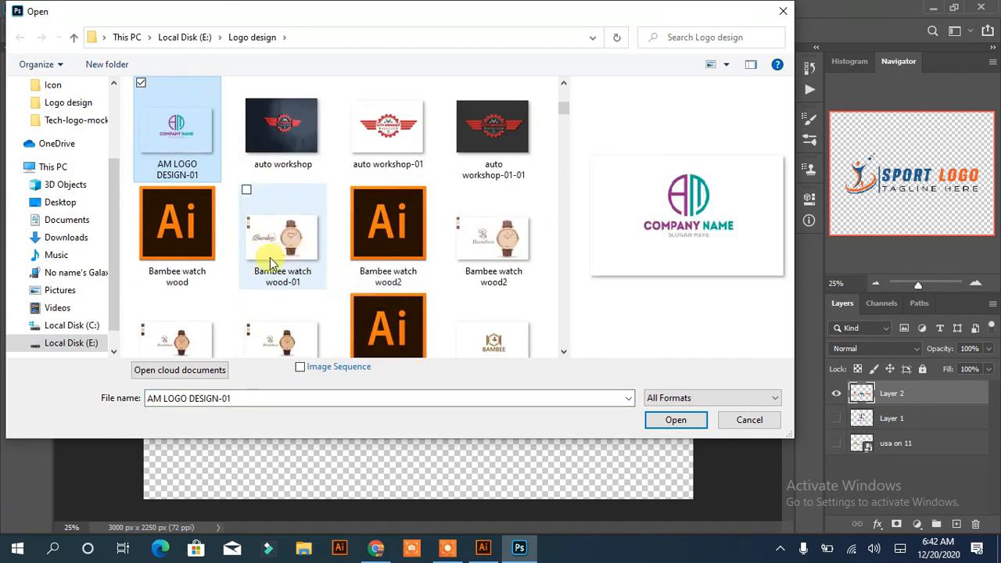
{"action": "left_click", "coordinate": [676, 422]}
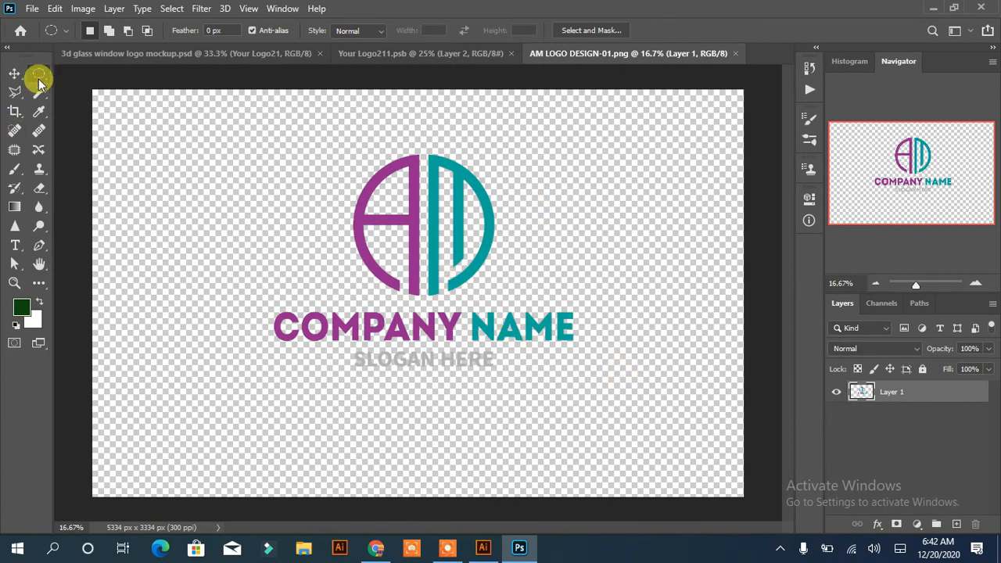
Move the AM logo into the Your Logo211.psb document, scale it to about 68%, and center it horizontally
{"action": "left_click", "coordinate": [14, 73]}
{"action": "left_click_drag", "start_coordinate": [412, 227], "coordinate": [321, 213]}
{"action": "left_click", "coordinate": [179, 104]}
{"action": "left_click_drag", "start_coordinate": [487, 330], "coordinate": [428, 271]}
{"action": "key", "text": "Return"}
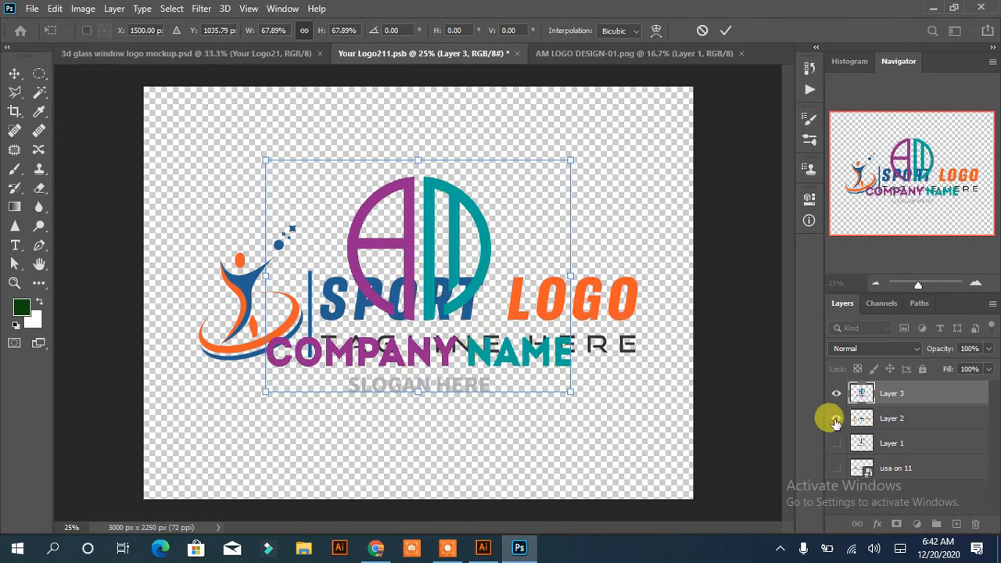
Hide the old sport logo on Layer 2, save the smart object, and return to the 3d glass window mockup
{"action": "left_click", "coordinate": [837, 418]}
{"action": "key", "text": "ctrl+s"}
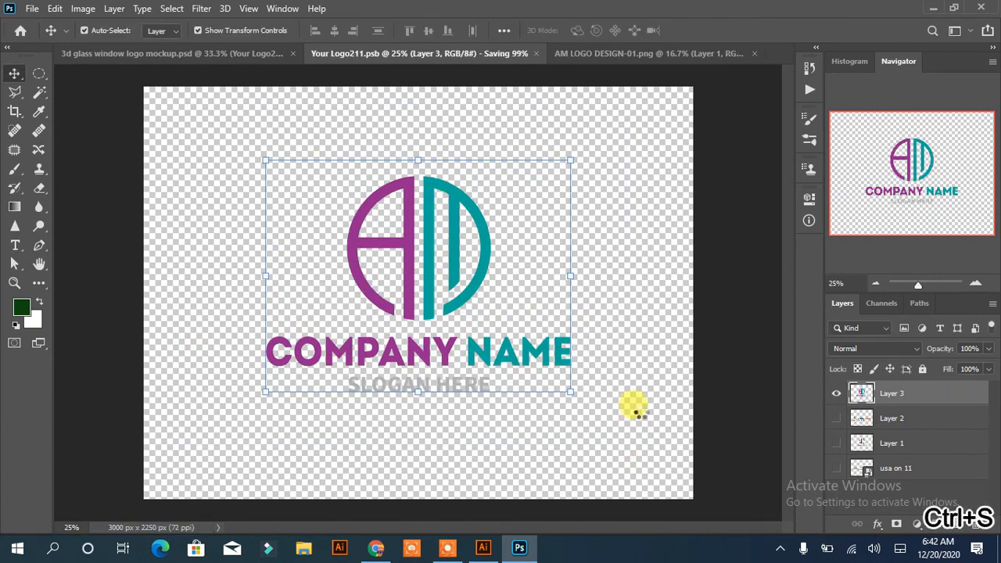
{"action": "left_click", "coordinate": [250, 55]}
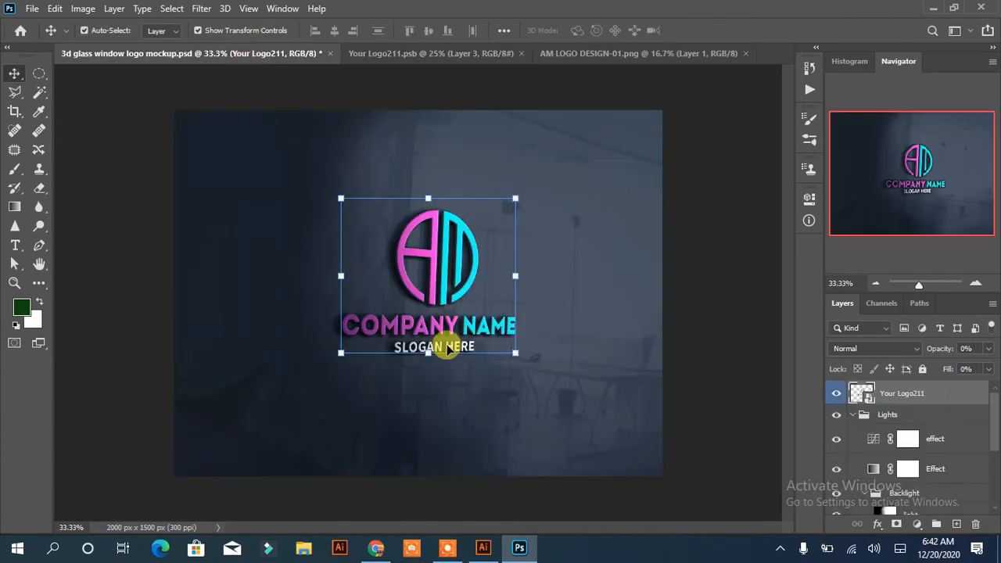
Examine the AM logo on the glass window mockup up close and as a whole, without transform controls
{"action": "left_click", "coordinate": [40, 74]}
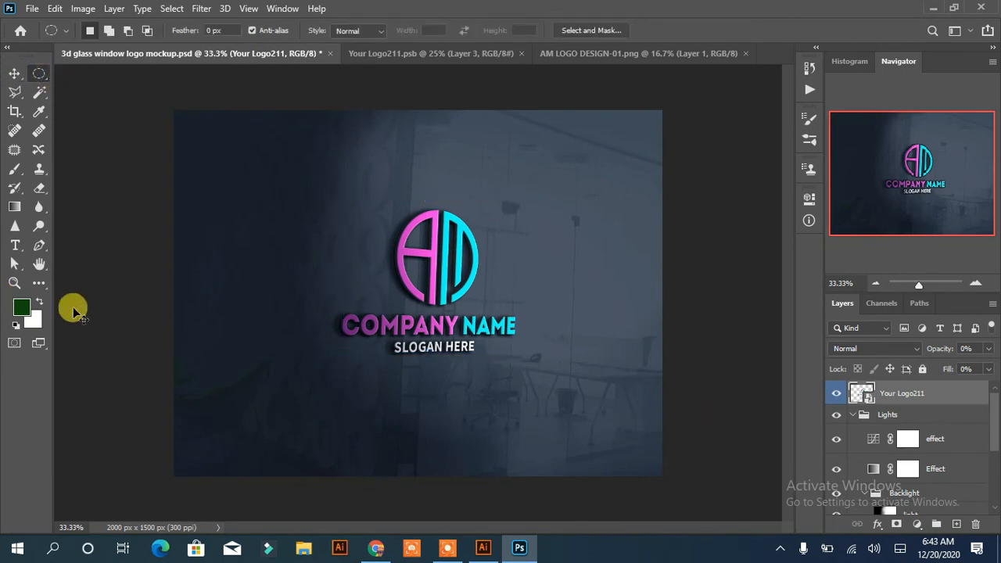
{"action": "key", "text": "ctrl+plus"}
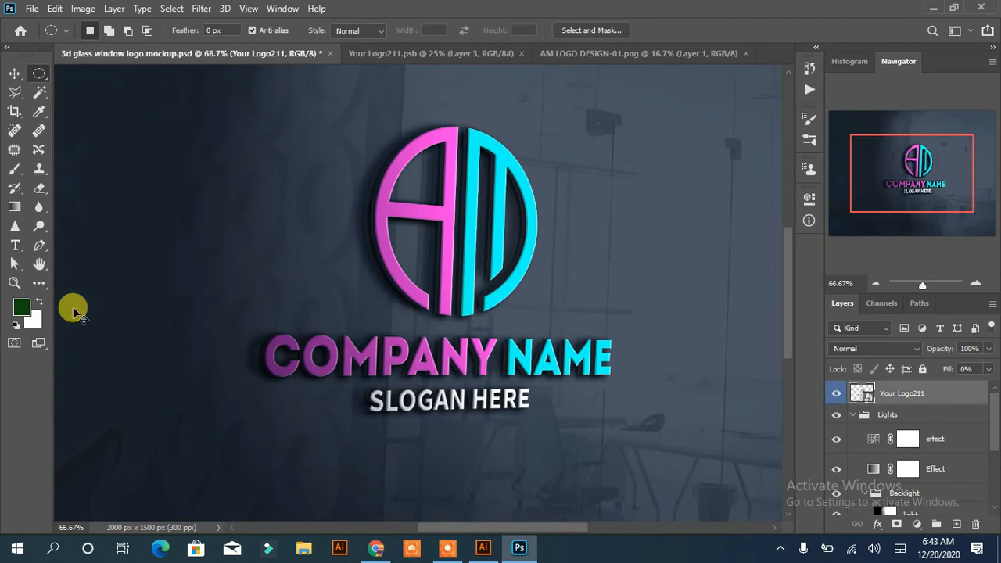
{"action": "key", "text": "ctrl+0"}
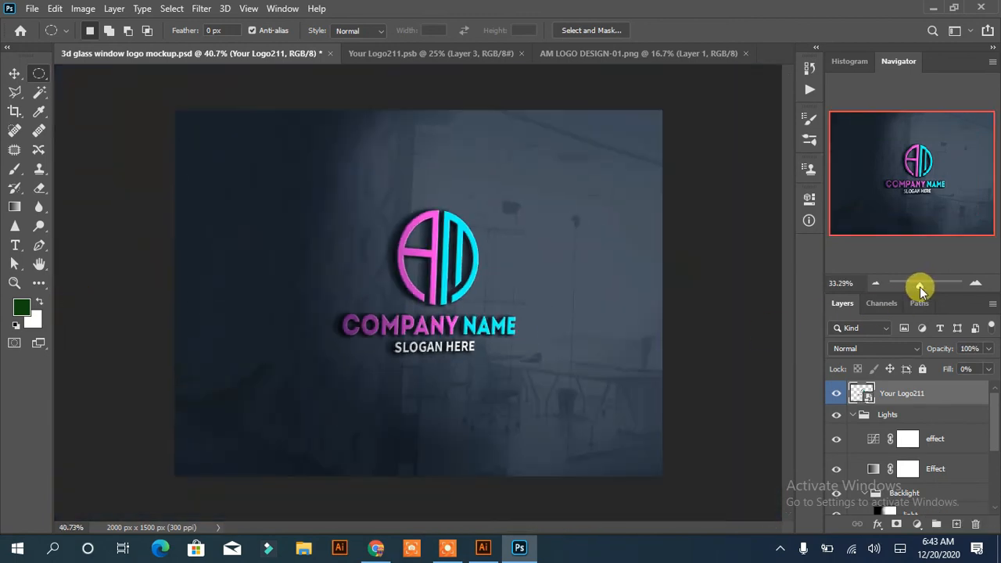
{"action": "left_click_drag", "start_coordinate": [920, 287], "coordinate": [924, 288]}
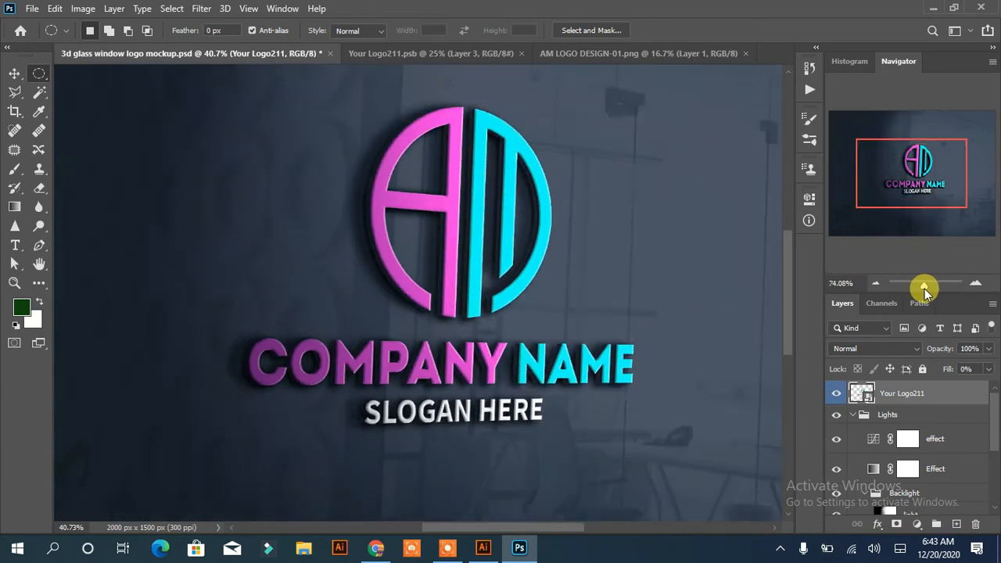
{"action": "left_click", "coordinate": [876, 284]}
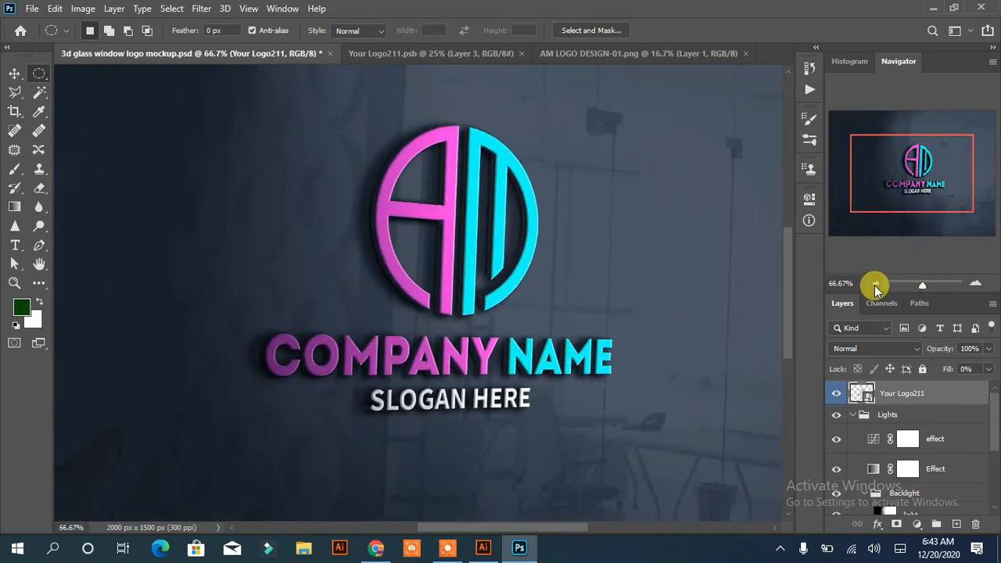